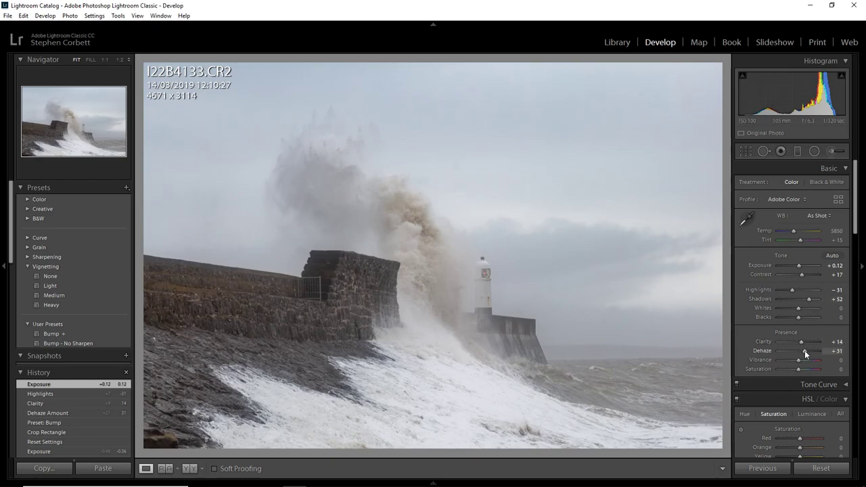
Step: Raise Dehaze to +86 and heal the dust spot in the sky just above the brown spray with Spot Removal
drag(804, 352, 815, 353)
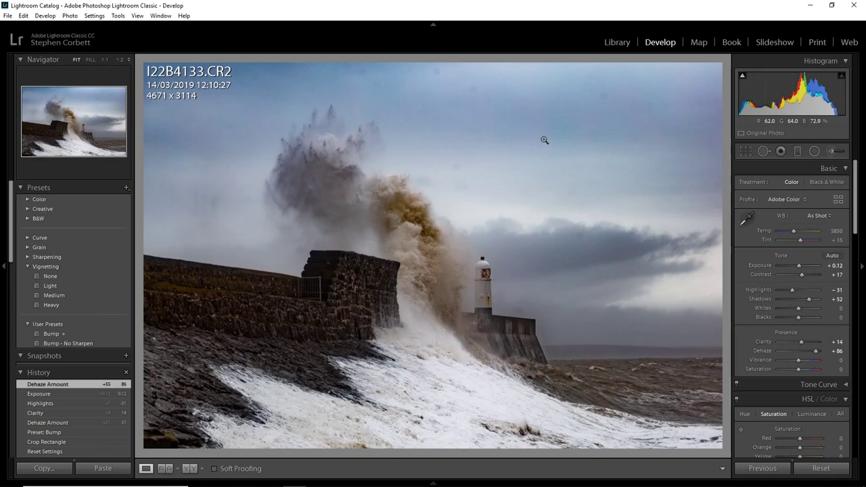
click(764, 152)
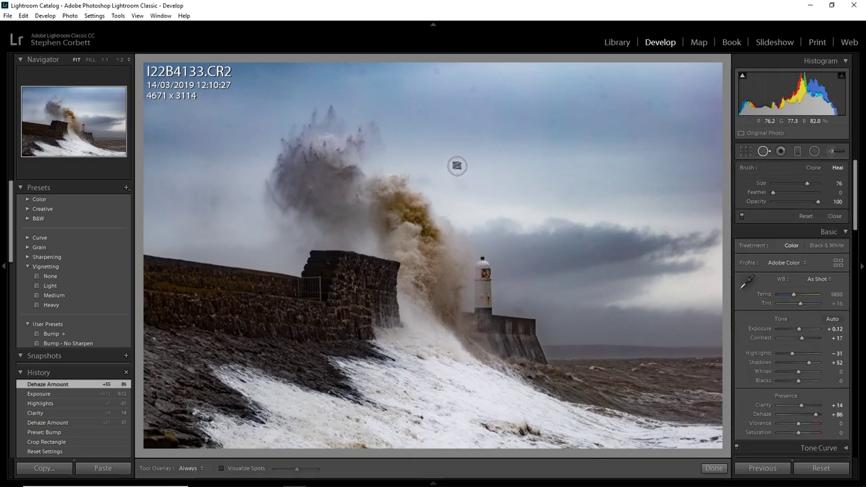
click(456, 166)
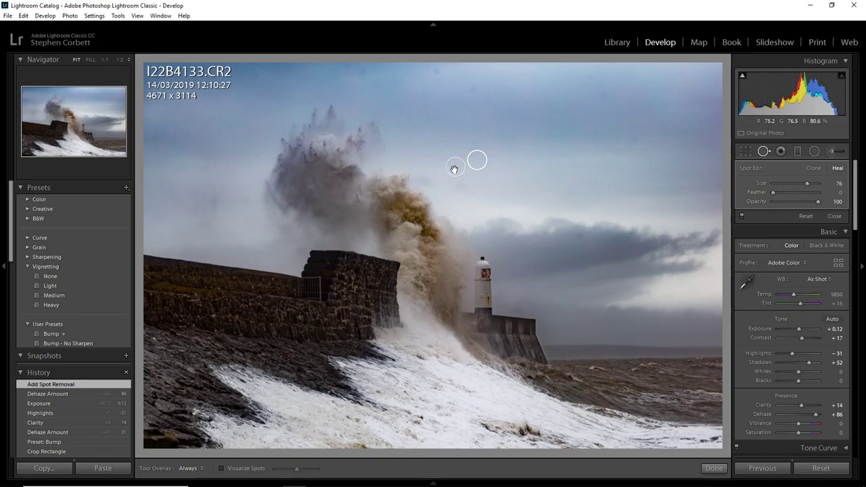
Step: Switch the sky spot correction to Clone and move its source to the edge of the dark cloud above the lighthouse
right_click(477, 163)
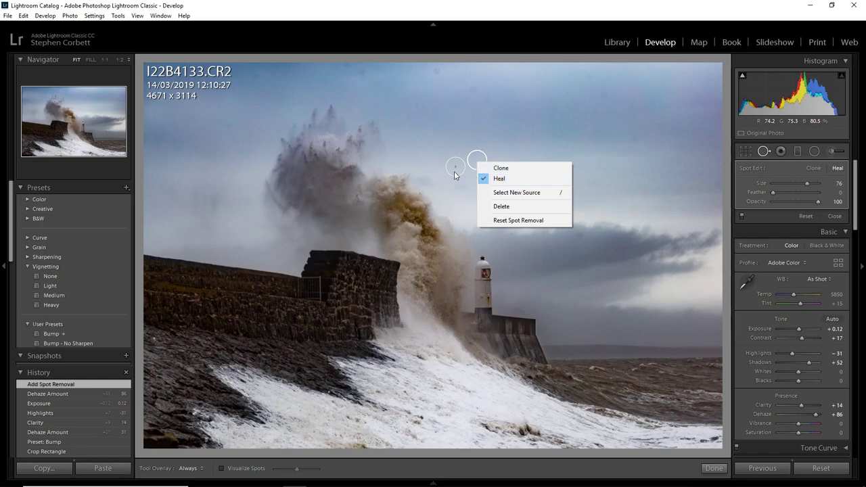
click(509, 172)
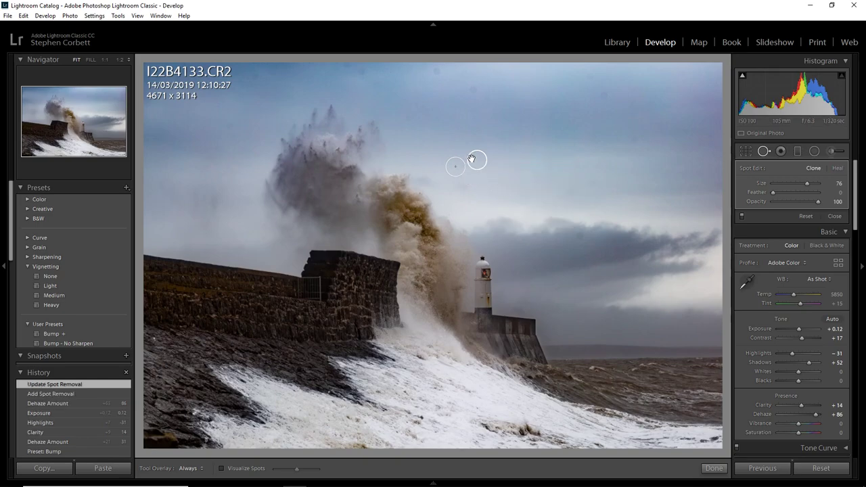
mouse_move(473, 158)
mouse_down()
mouse_move(535, 206)
mouse_move(546, 228)
mouse_move(555, 223)
mouse_up()
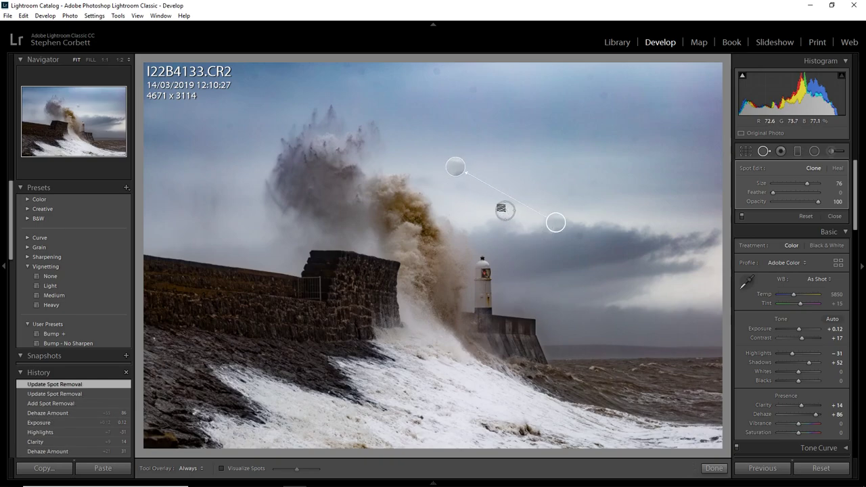
Step: Return the spot correction to Heal and place its source in the clear sky beside the spot, level with it
right_click(458, 169)
click(476, 185)
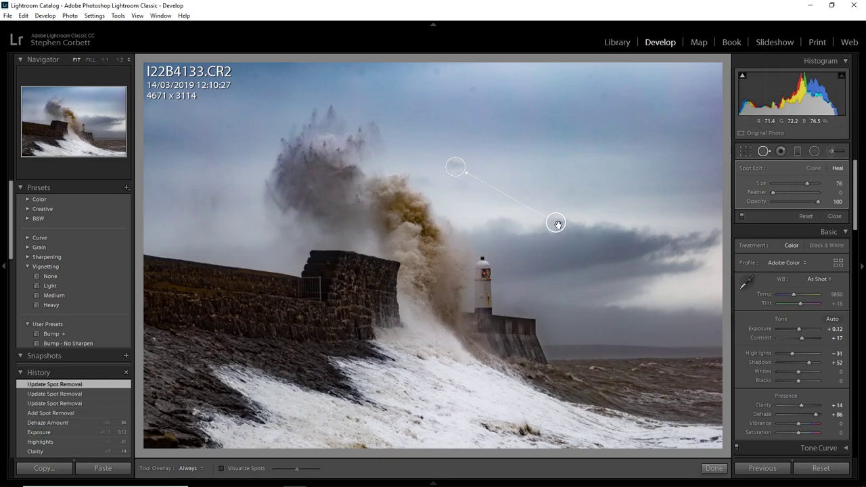
drag(554, 223, 511, 163)
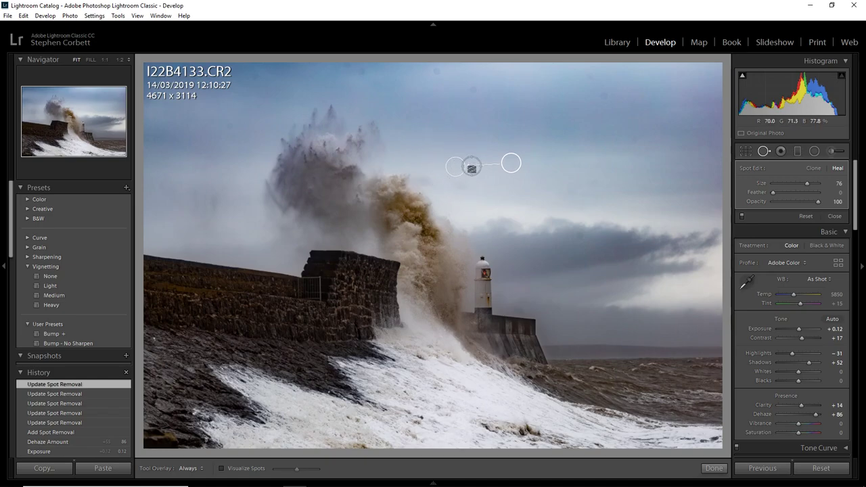
right_click(457, 167)
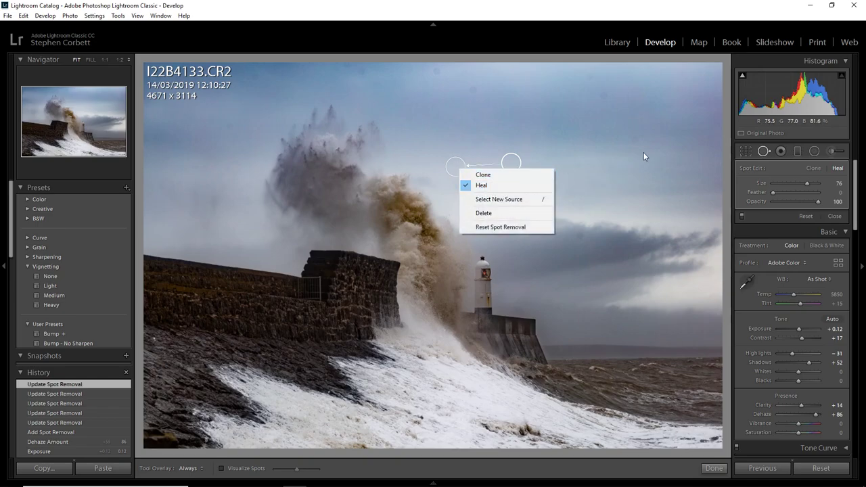
click(473, 89)
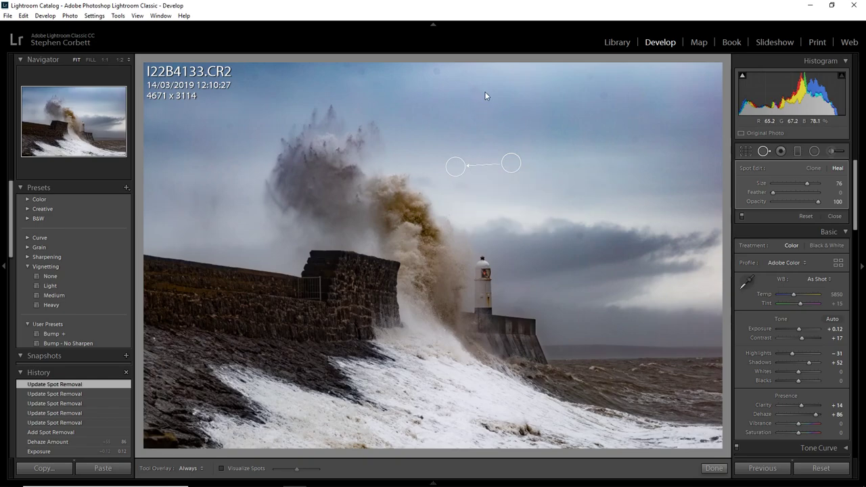
Step: Heal the dust spots along the upper edge of the sky with Spot Removal at size 76
click(765, 152)
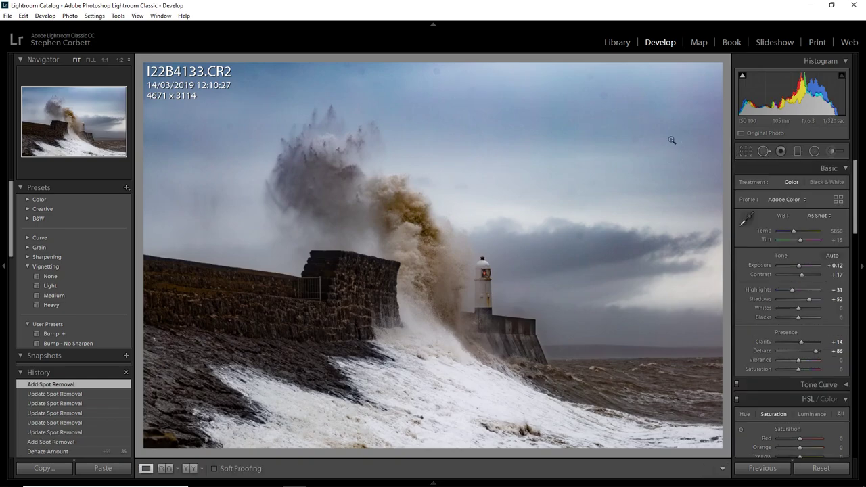
click(764, 151)
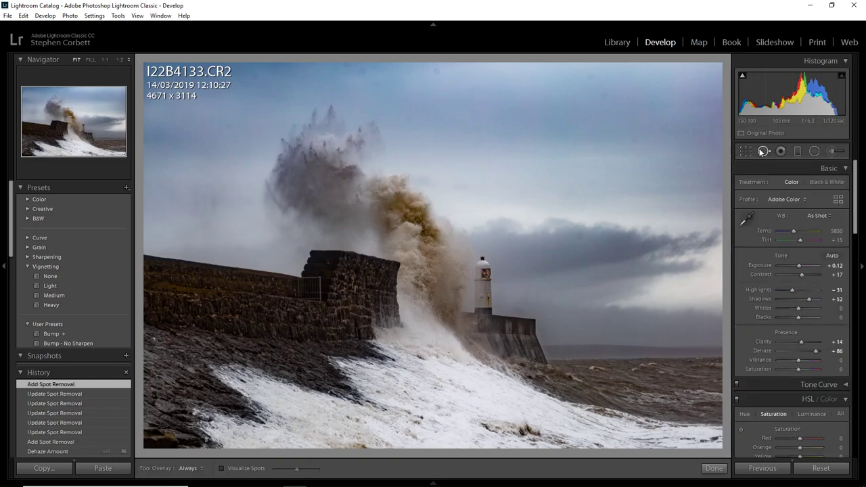
drag(485, 97, 437, 72)
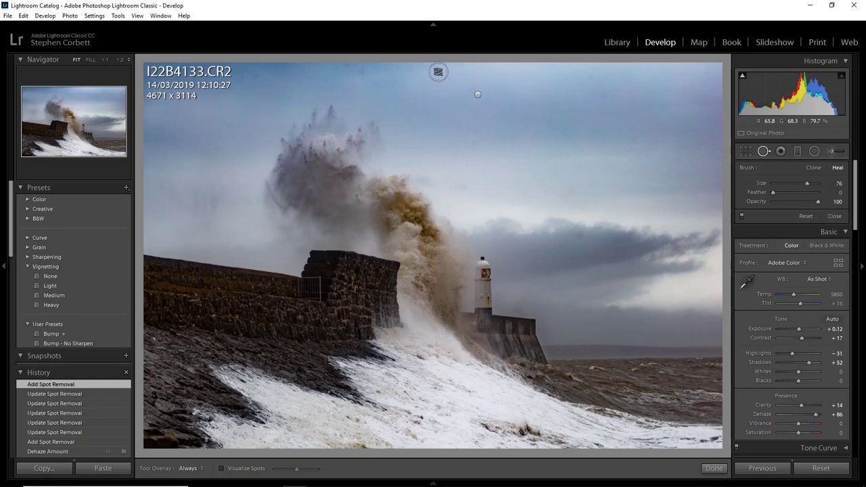
click(411, 76)
click(378, 84)
click(363, 72)
click(349, 68)
click(254, 76)
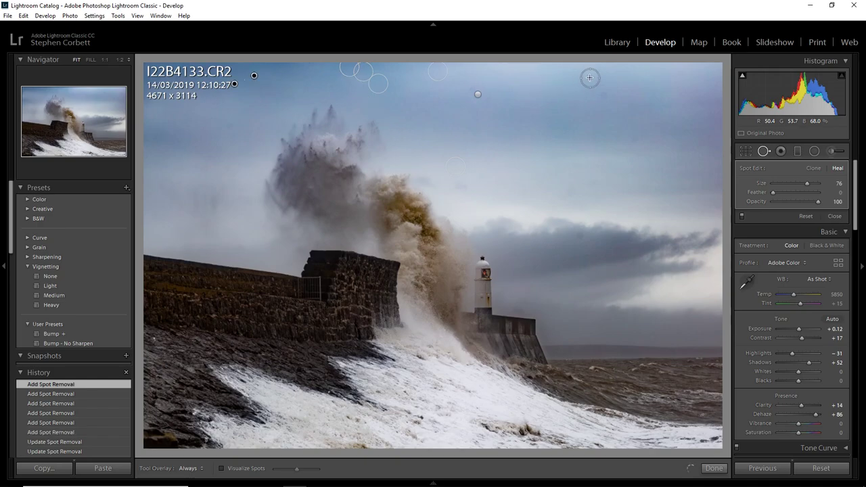
Step: Heal the remaining dust spots at both sides of the sky and finish the spot removal
click(605, 96)
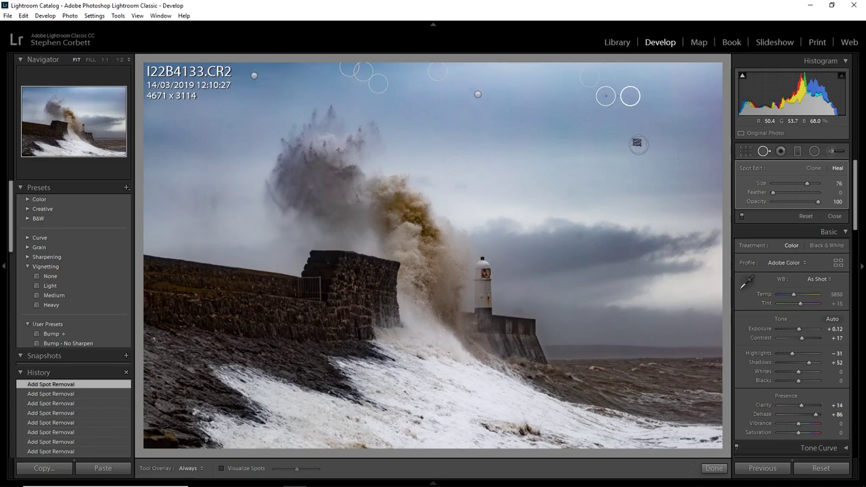
click(634, 140)
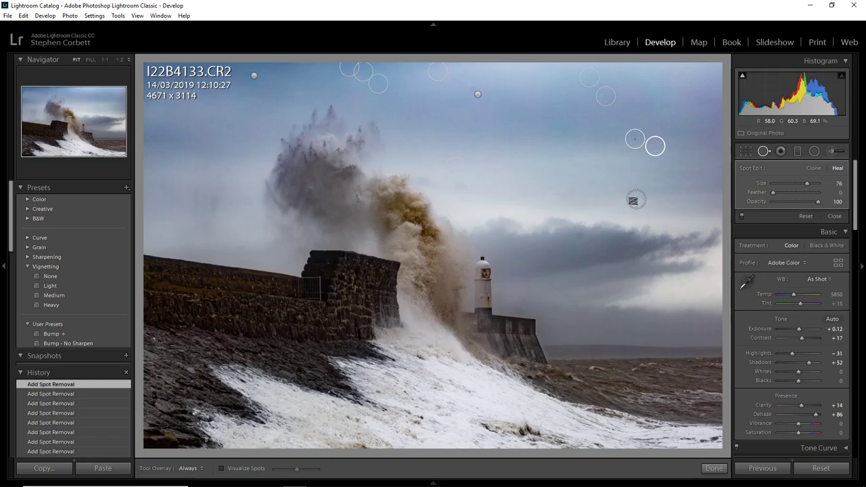
click(477, 94)
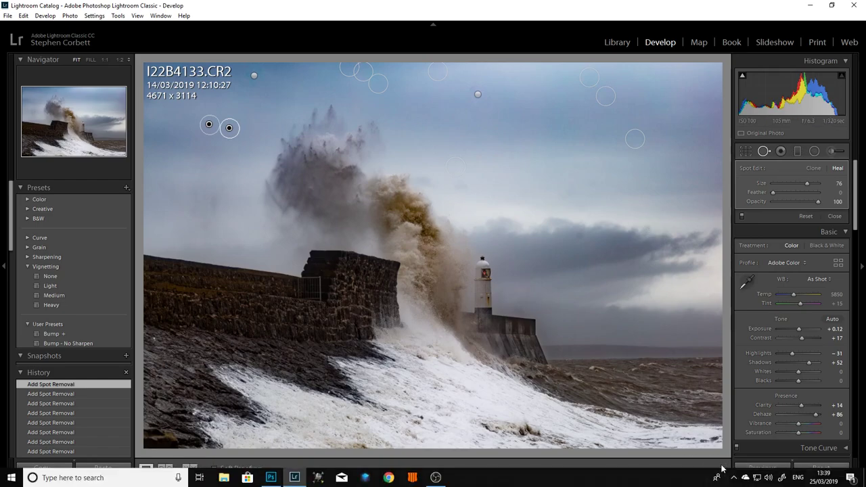
click(718, 468)
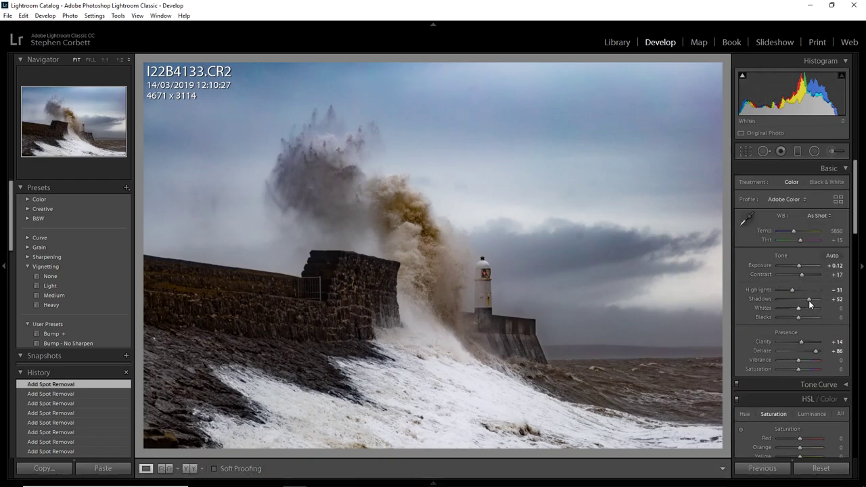
Step: Lower Dehaze to +62 and heal one more spot in the dark cloud beside the lighthouse
mouse_move(814, 351)
mouse_down()
mouse_move(802, 354)
mouse_move(810, 357)
mouse_up()
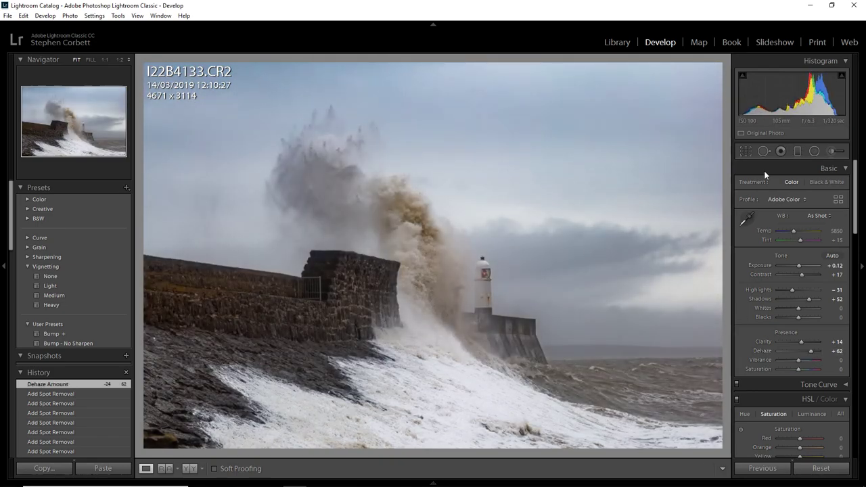
click(763, 151)
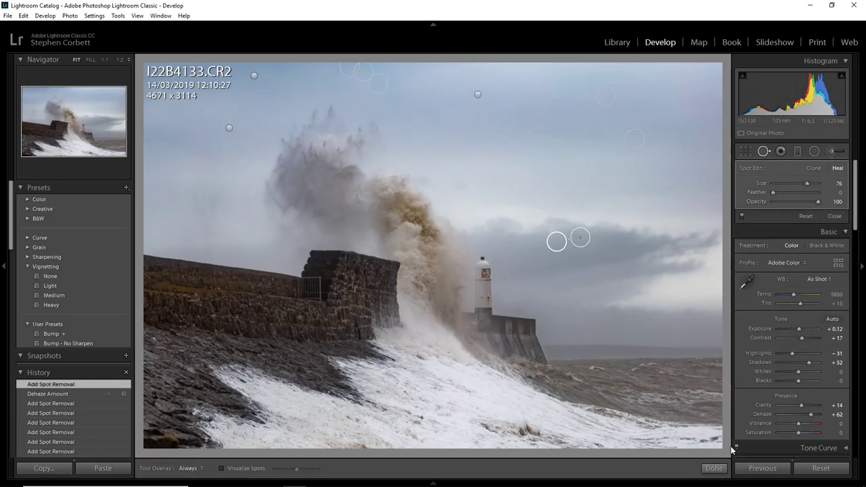
click(720, 467)
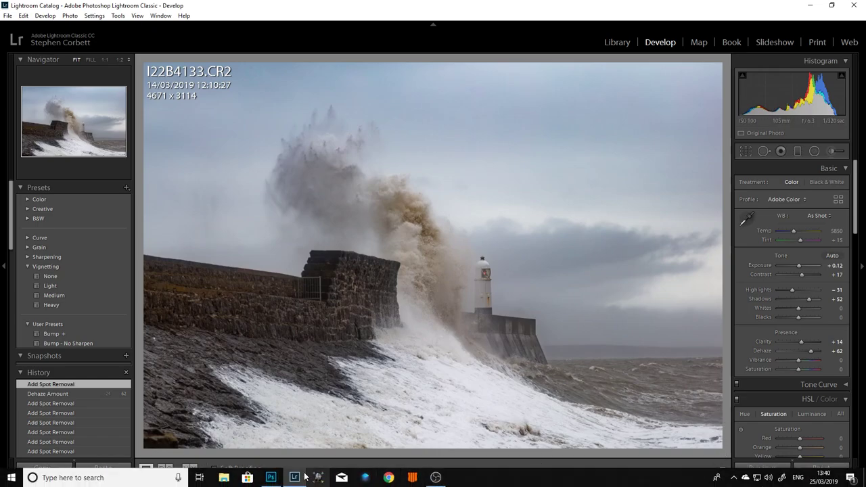
Step: Switch to Photoshop, duplicate the Background layer of the garage photo and hide the original layer
click(270, 483)
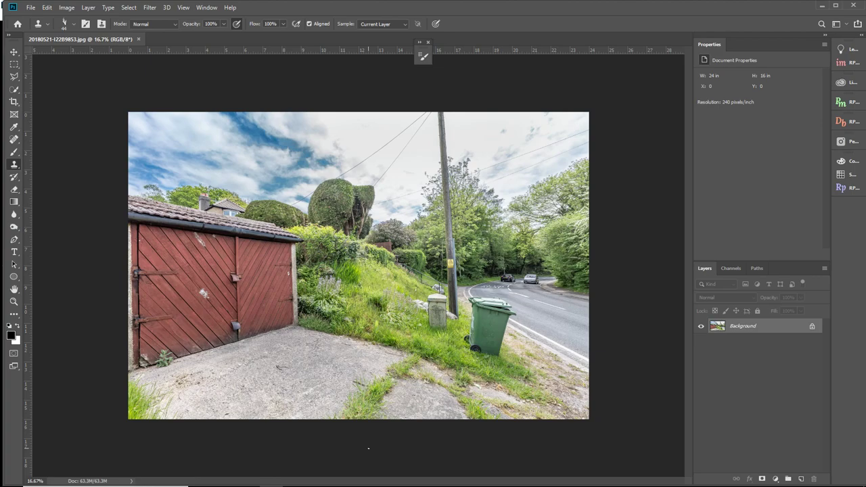
key(ctrl+j)
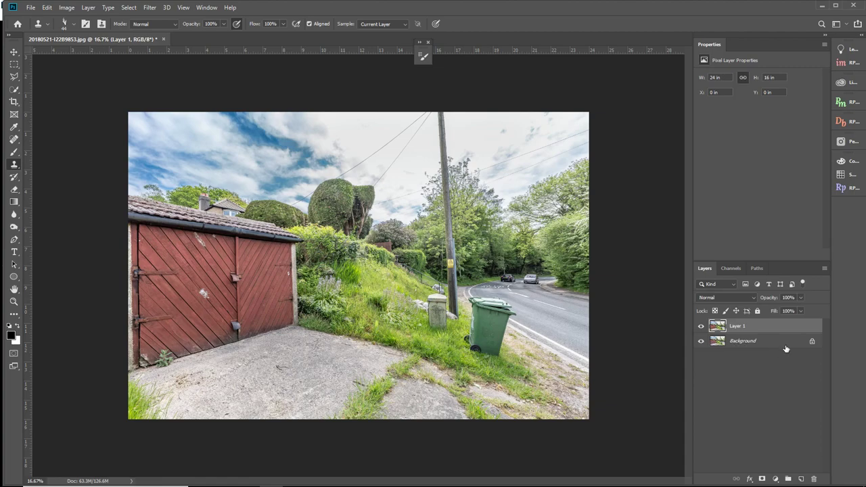
click(701, 341)
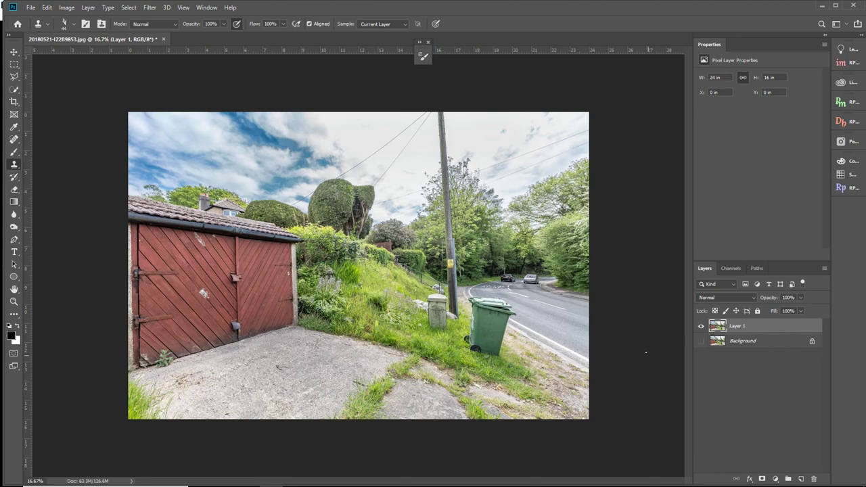
Step: Focus on the green wheelie bin and choose a round 44 px Clone Stamp brush with 69% hardness
scroll(549, 334, up, 2)
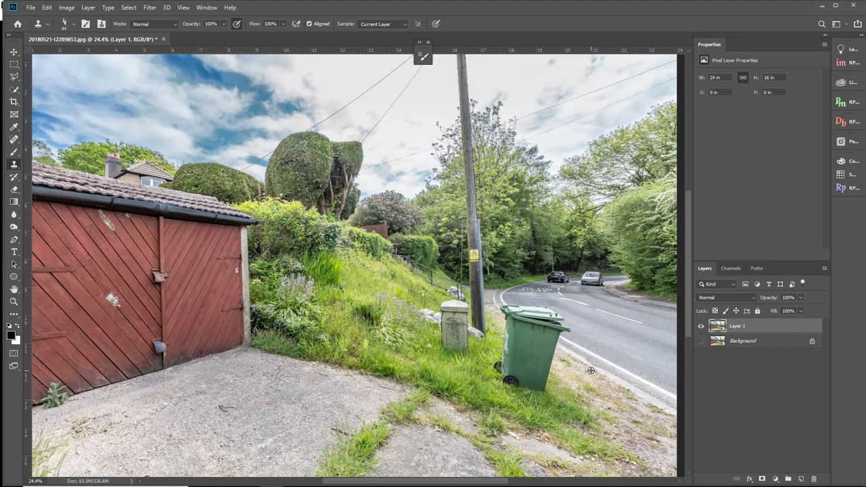
scroll(485, 331, up, 2)
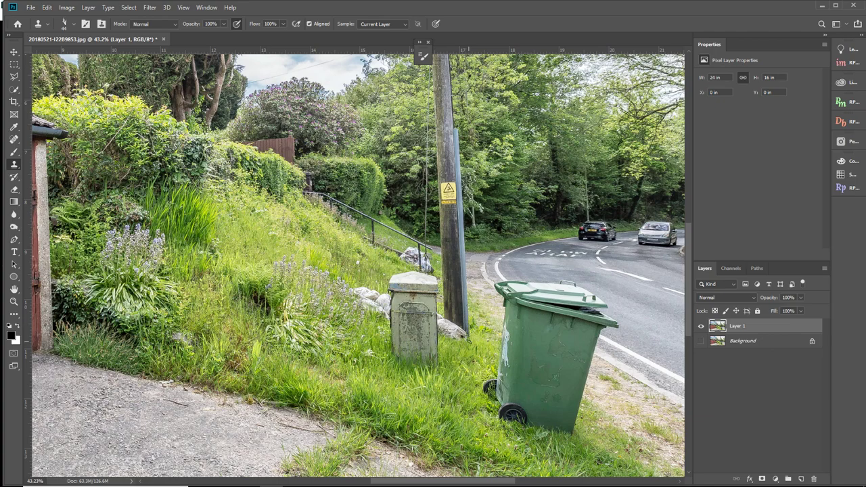
scroll(593, 373, down, 3)
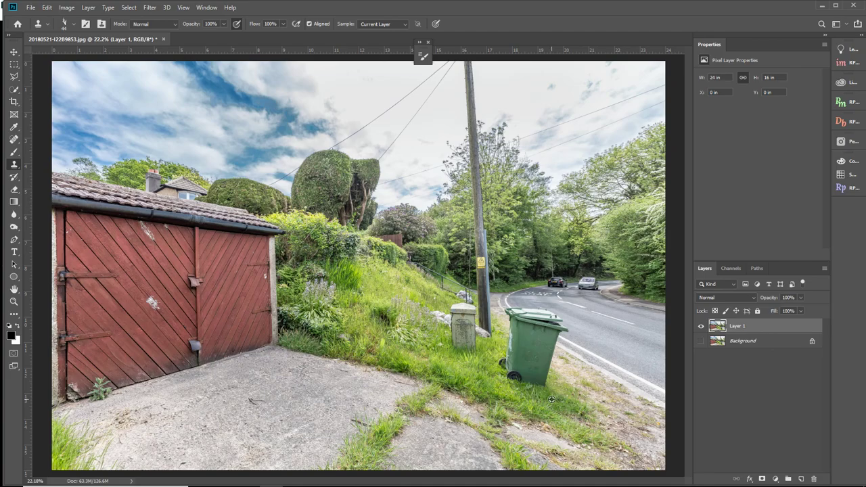
scroll(552, 399, up, 5)
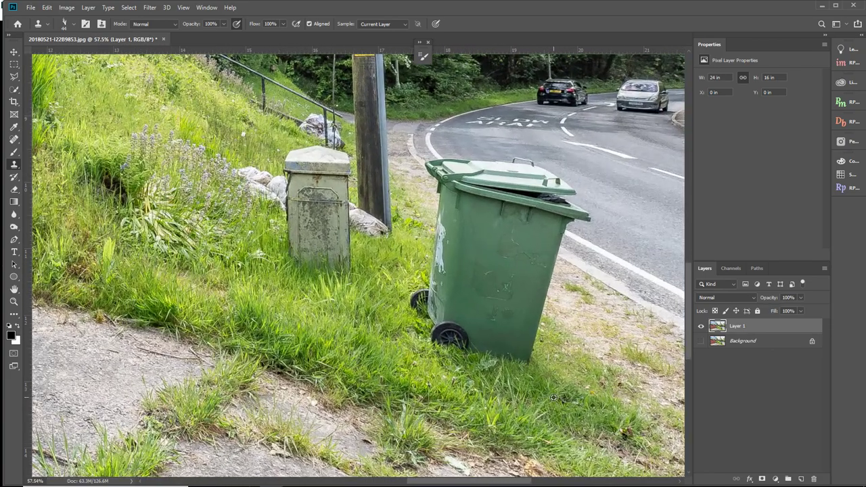
scroll(553, 398, up, 1)
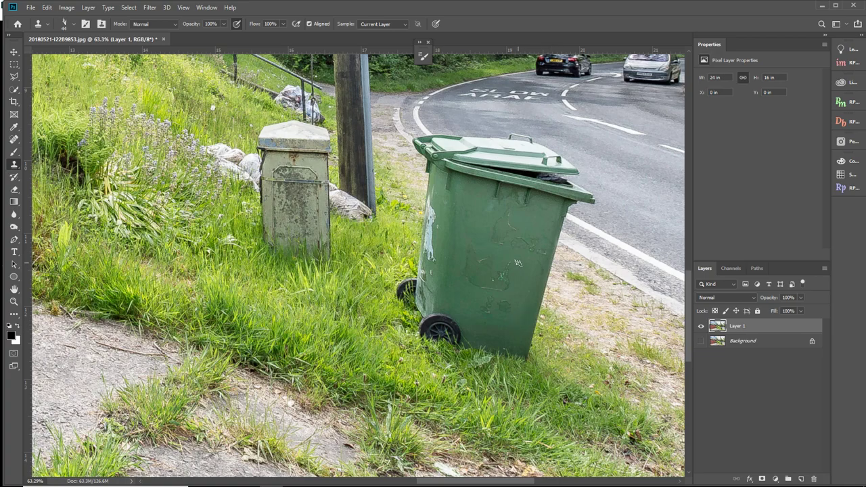
drag(503, 257, 464, 286)
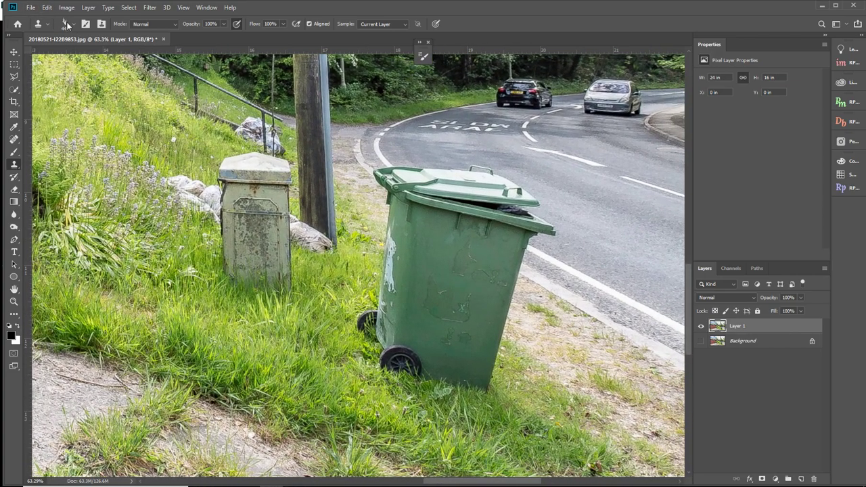
click(74, 23)
click(86, 98)
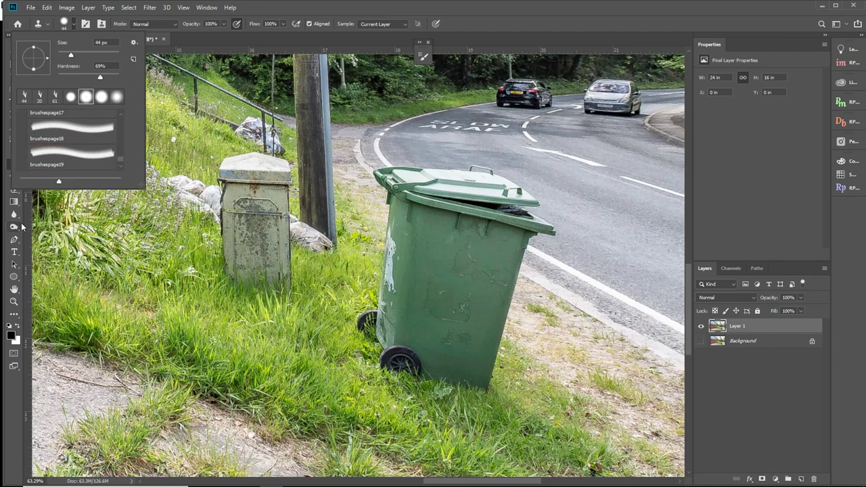
click(216, 46)
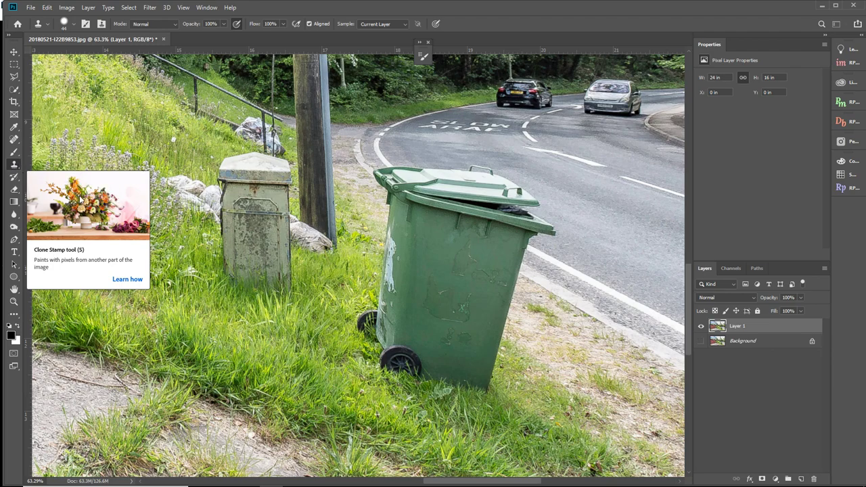
Step: Open the built-in Clone Stamp tutorial and advance to its third part, "Use the Clone Stamp tool"
click(128, 279)
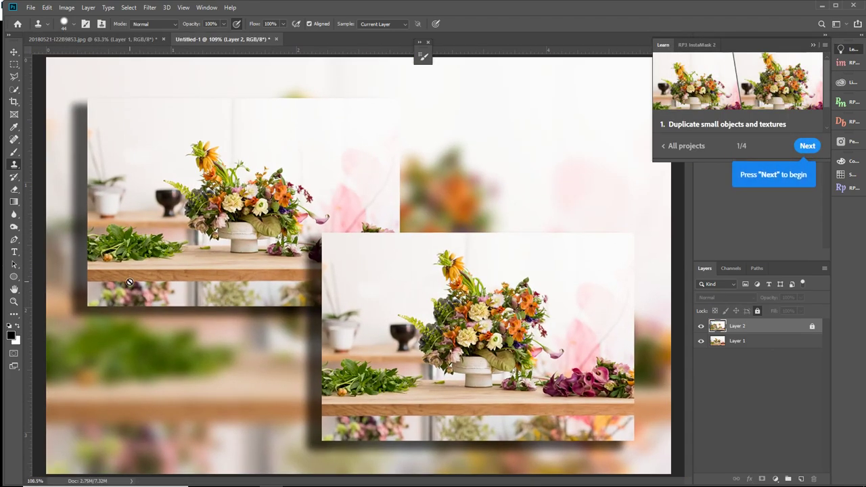
click(808, 147)
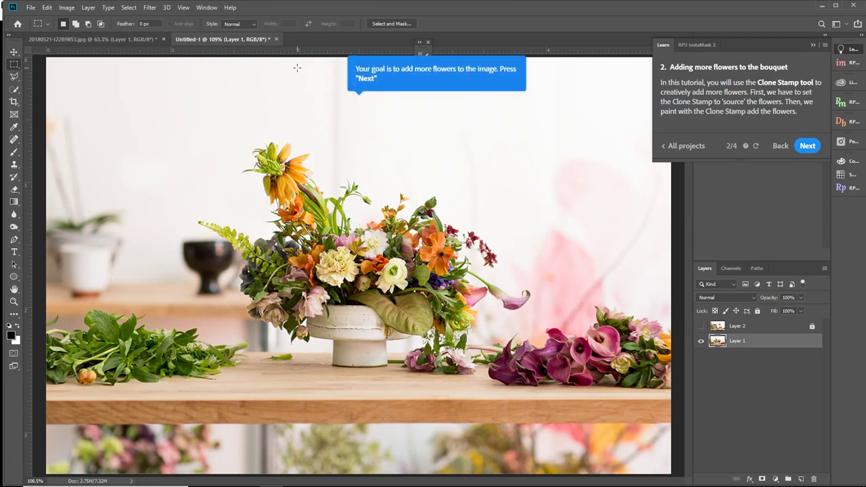
click(813, 146)
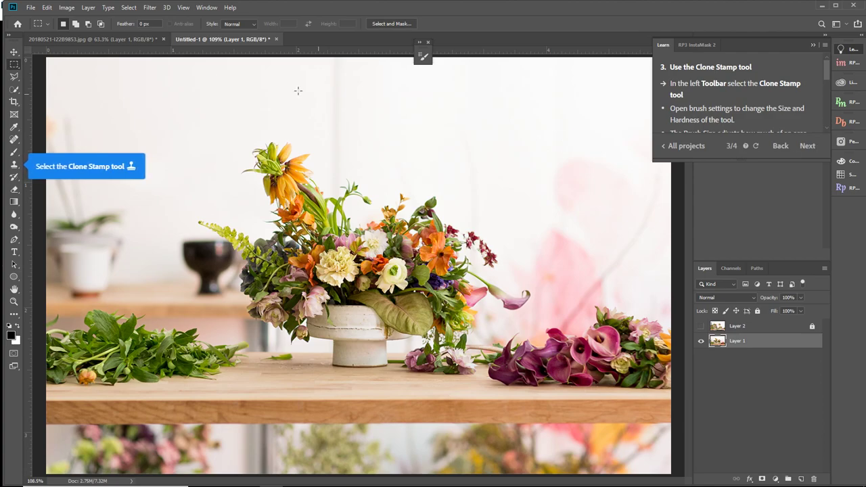
Step: Activate the Clone Stamp tool and close the tutorial together with its Untitled-1 sample document without saving
click(14, 166)
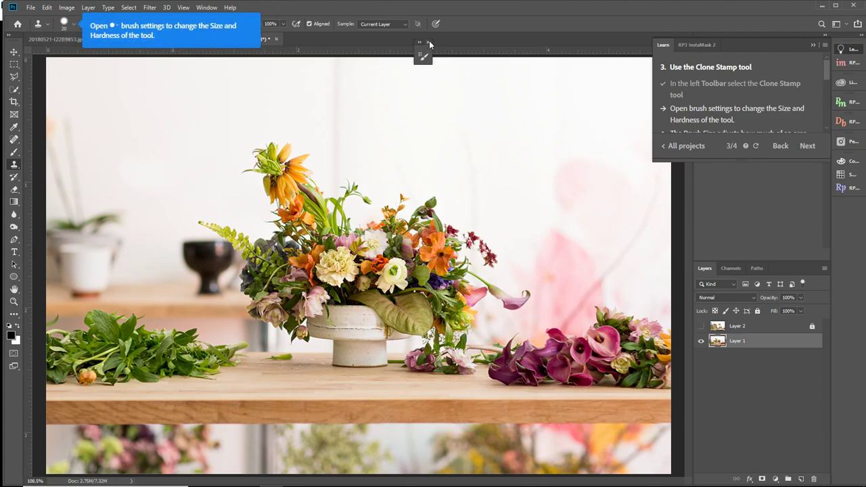
click(812, 46)
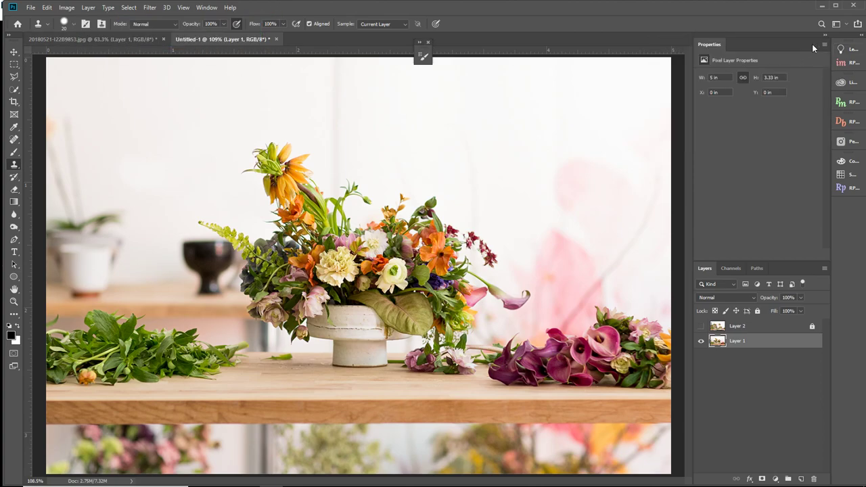
key(Delete)
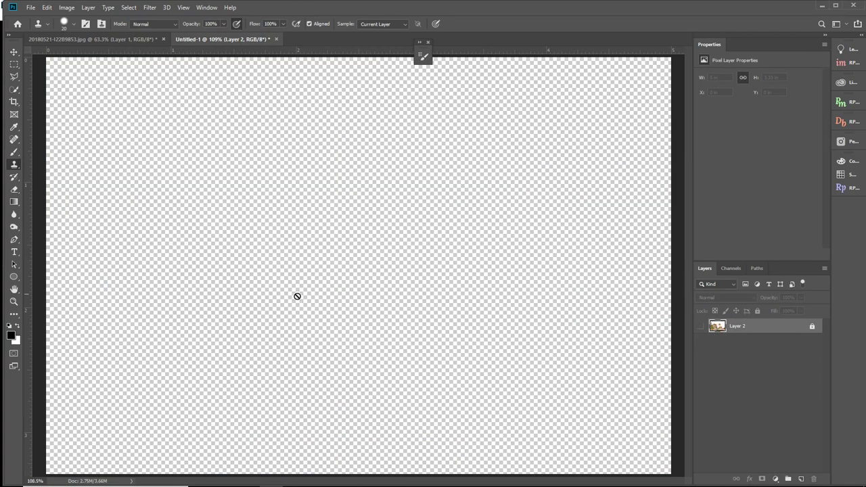
click(277, 40)
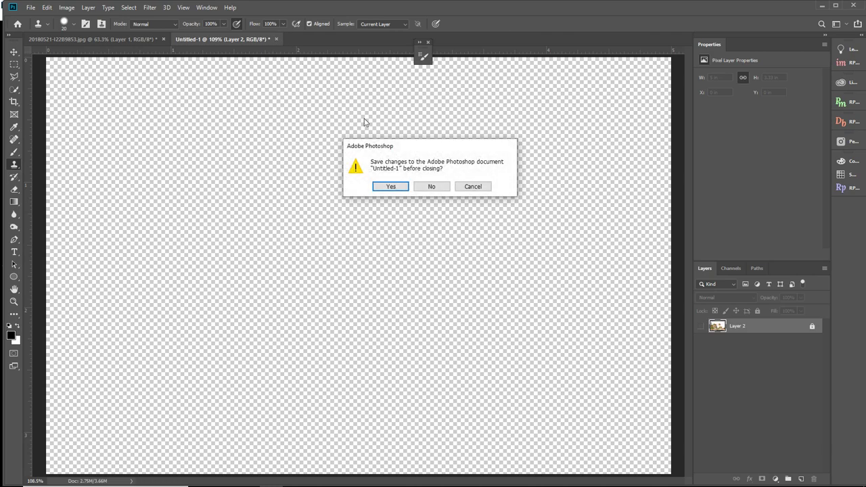
click(433, 185)
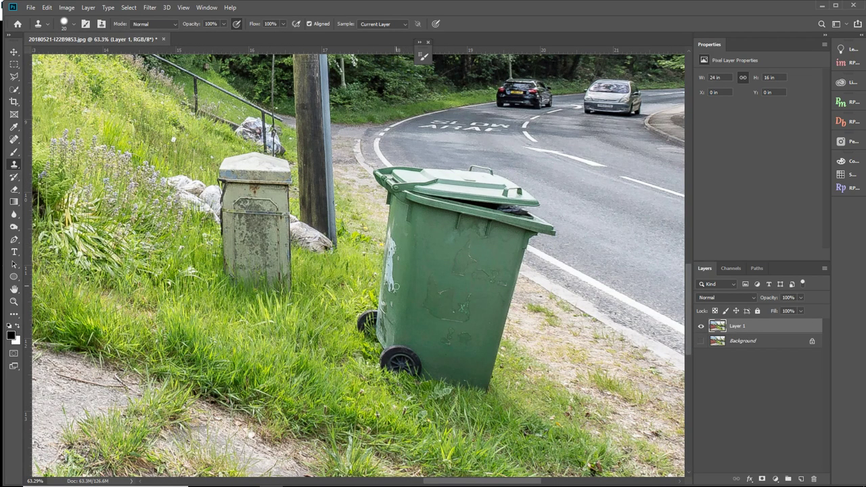
Step: Enlarge the Clone Stamp brush to 115 px for work on the green wheelie bin
right_click(15, 167)
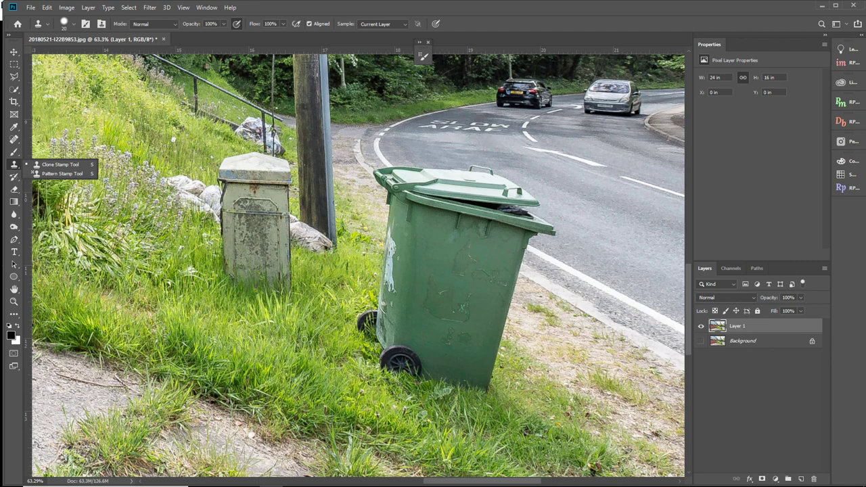
alt+right_click(305, 340)
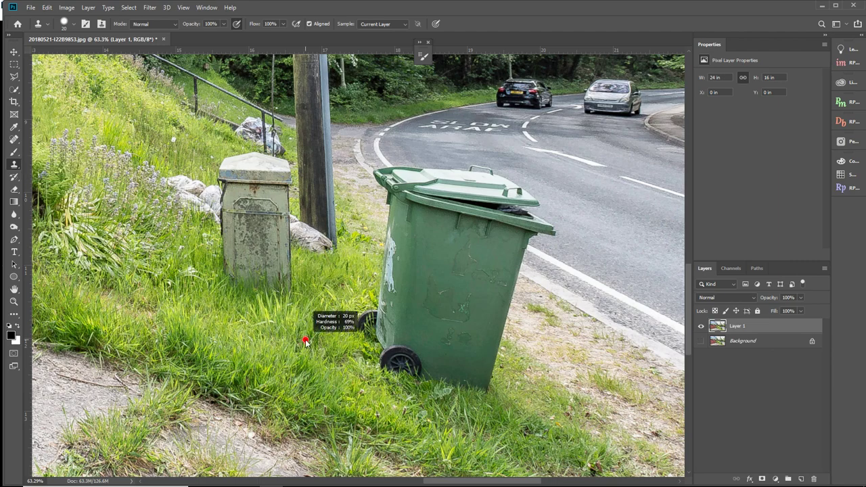
mouse_move(306, 340)
mouse_down()
mouse_move(378, 344)
mouse_move(318, 345)
mouse_move(335, 345)
mouse_move(332, 244)
mouse_move(325, 309)
mouse_move(324, 291)
mouse_move(309, 327)
mouse_up()
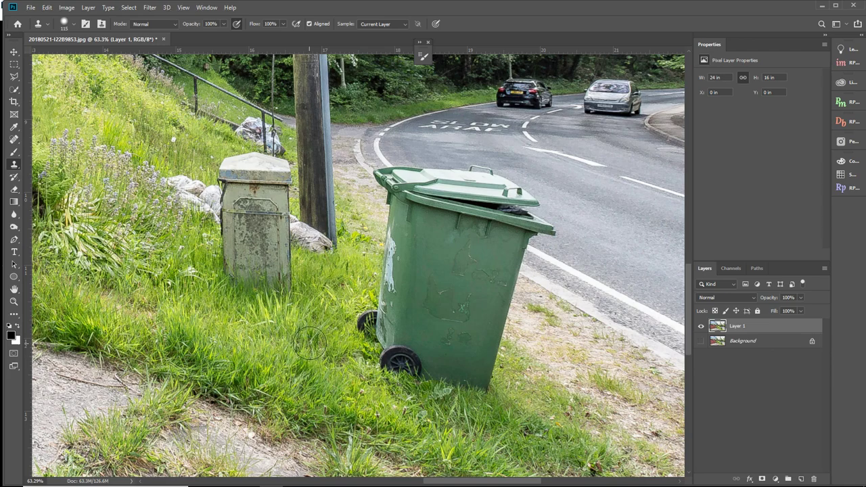
Step: Clone surrounding grass over the bin's wheels, bottom corner and the lower part of its body
mouse_move(348, 349)
mouse_down()
mouse_move(406, 358)
mouse_move(385, 353)
mouse_up()
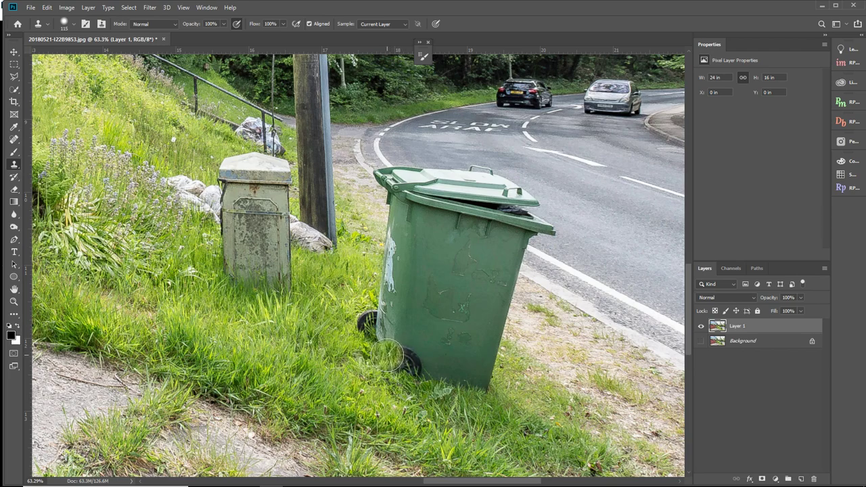
mouse_move(387, 355)
mouse_down()
mouse_move(440, 372)
mouse_move(393, 351)
mouse_move(372, 324)
mouse_move(401, 330)
mouse_move(441, 362)
mouse_move(441, 375)
mouse_move(460, 382)
mouse_move(466, 366)
mouse_move(458, 361)
mouse_move(428, 344)
mouse_move(463, 382)
mouse_move(451, 352)
mouse_up()
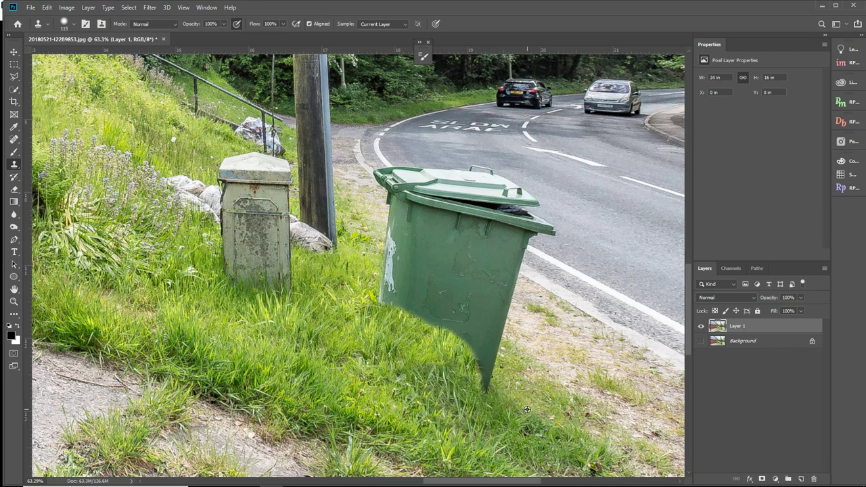
drag(494, 384, 469, 351)
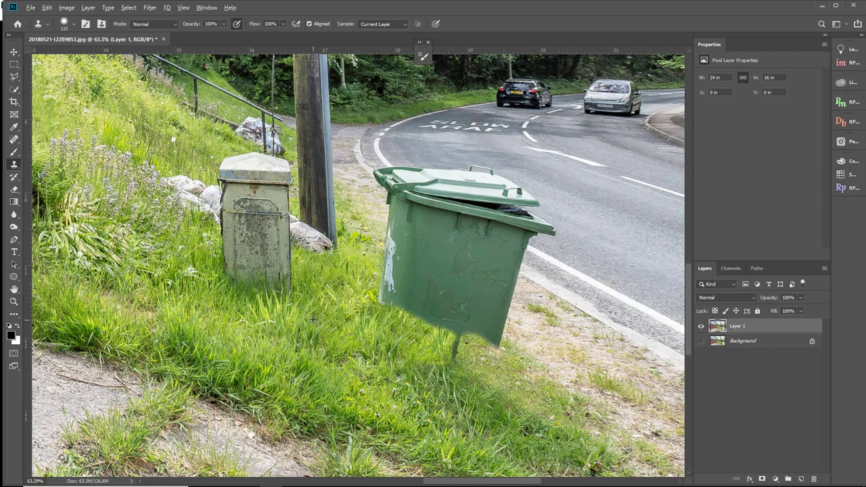
mouse_move(363, 306)
mouse_down()
mouse_move(380, 298)
mouse_move(401, 305)
mouse_move(394, 289)
mouse_move(434, 325)
mouse_move(389, 278)
mouse_move(383, 288)
mouse_up()
Step: Sample the gravel verge beside the road and clone it over the middle of the bin's body
alt+click(533, 364)
mouse_move(489, 333)
mouse_down()
mouse_move(499, 341)
mouse_move(465, 346)
mouse_move(489, 327)
mouse_move(462, 327)
mouse_move(501, 308)
mouse_move(474, 297)
mouse_move(453, 306)
mouse_move(499, 302)
mouse_move(450, 285)
mouse_move(402, 243)
mouse_move(433, 264)
mouse_move(399, 269)
mouse_move(387, 236)
mouse_move(444, 265)
mouse_up()
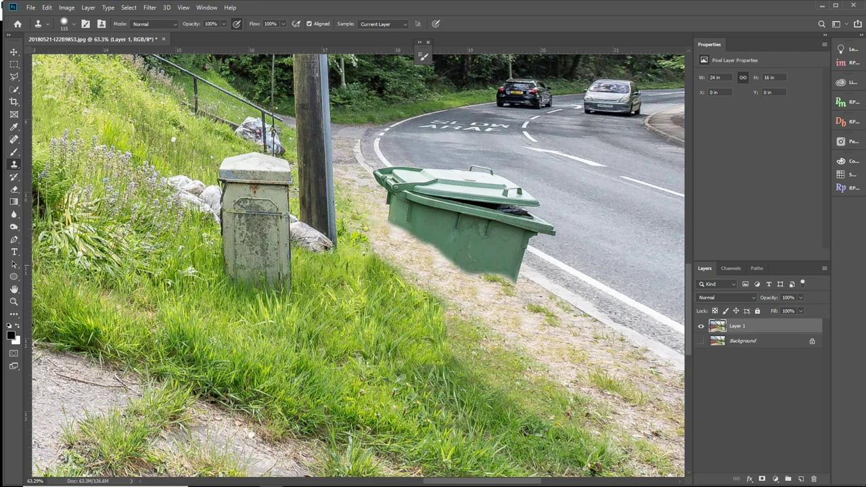
drag(431, 297, 441, 295)
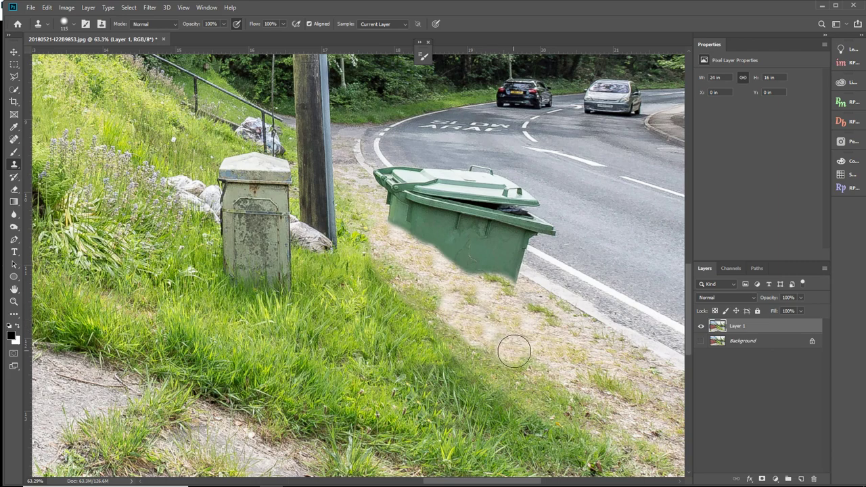
Step: Retouch the cloned verge below the bin with small Clone Stamp strokes to break up smudged patches
alt+click(468, 296)
drag(477, 323, 464, 308)
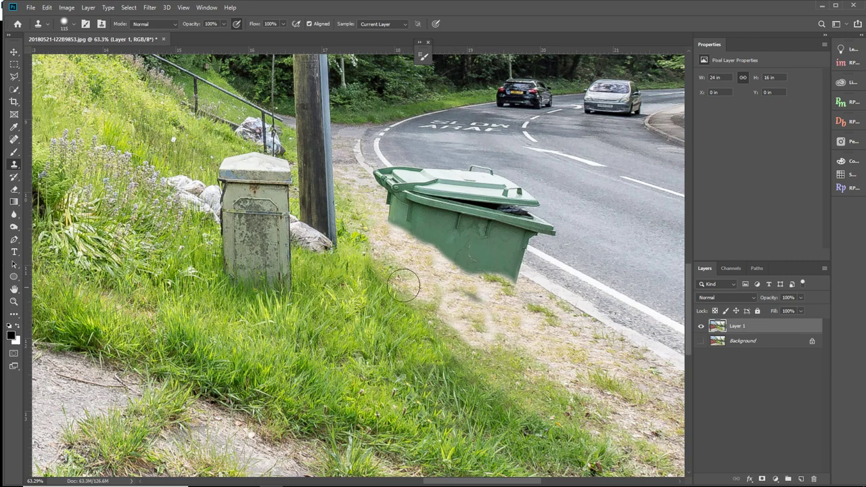
drag(428, 278, 414, 277)
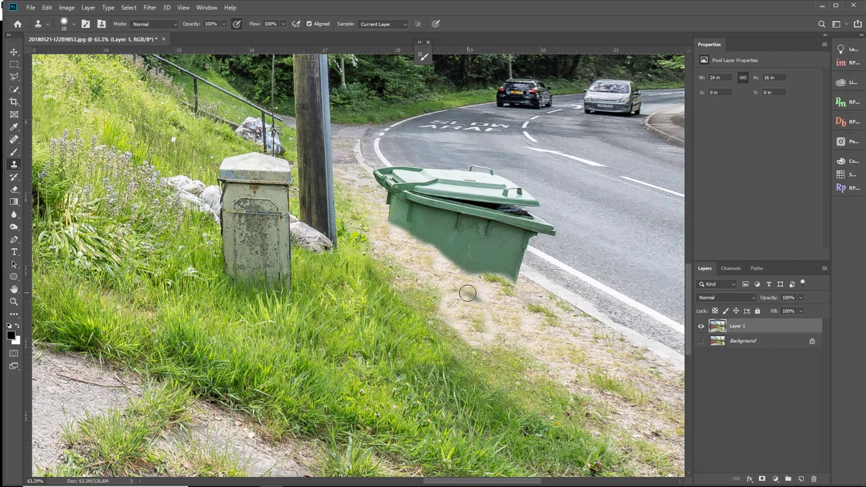
drag(553, 294, 543, 294)
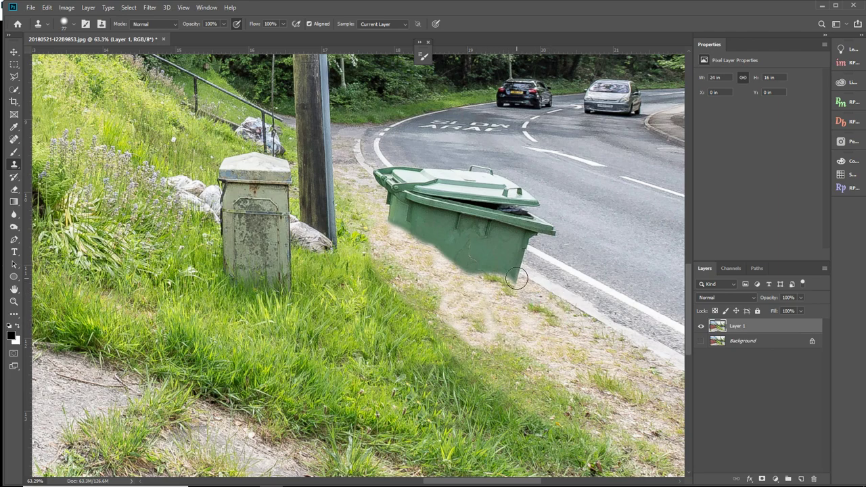
Step: Clone verge over the bin's lower edge nearest the kerb and blend the grass border below it using a 77 px brush
drag(517, 270, 461, 263)
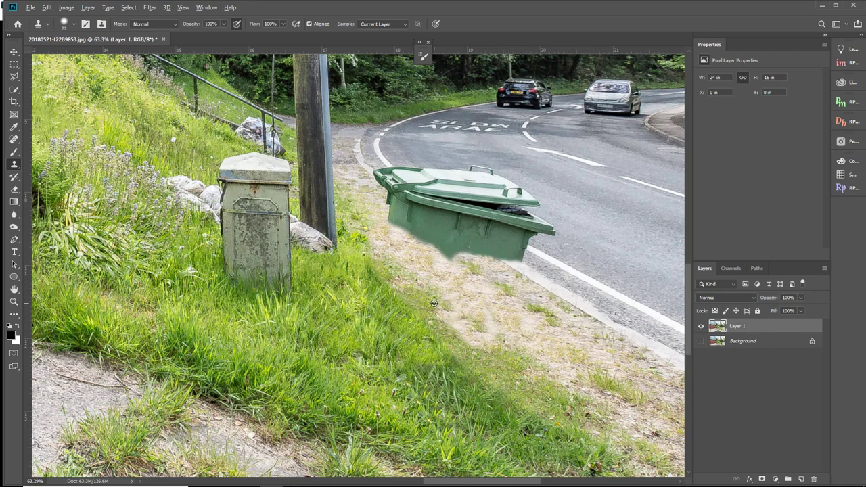
drag(449, 312, 453, 315)
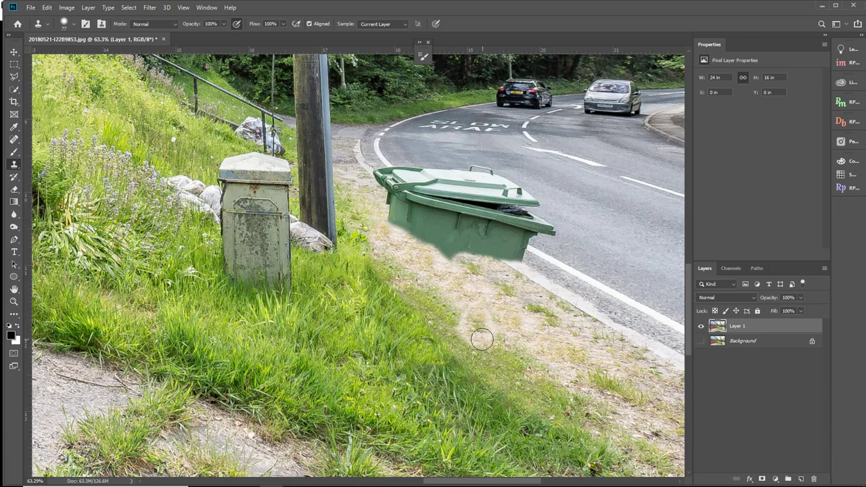
Step: Set the brush to 138 px with 98% hardness and retouch the transition between grass and gravel below the bin
alt+scroll(549, 322, down, 2)
alt+scroll(567, 348, down, 3)
alt+scroll(575, 345, up, 3)
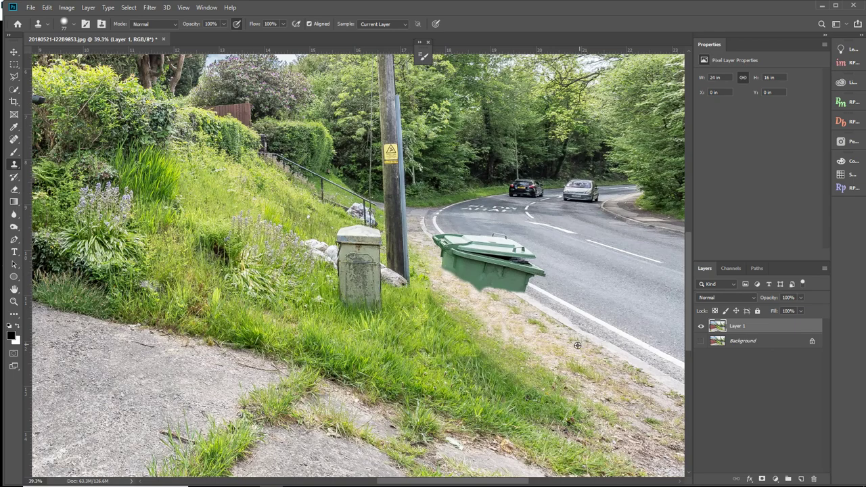
alt+right_click(555, 351)
mouse_move(563, 354)
mouse_down()
mouse_move(559, 312)
mouse_move(558, 393)
mouse_up()
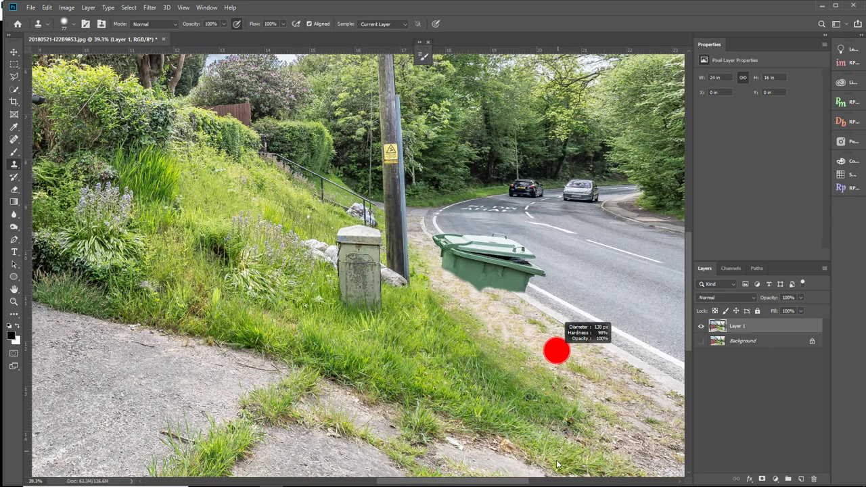
drag(558, 464, 558, 465)
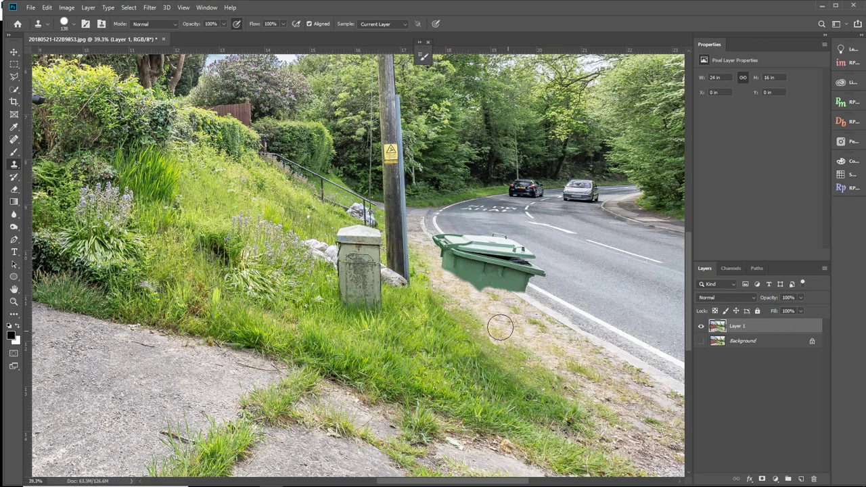
mouse_move(498, 325)
mouse_down()
mouse_move(521, 358)
mouse_move(497, 351)
mouse_up()
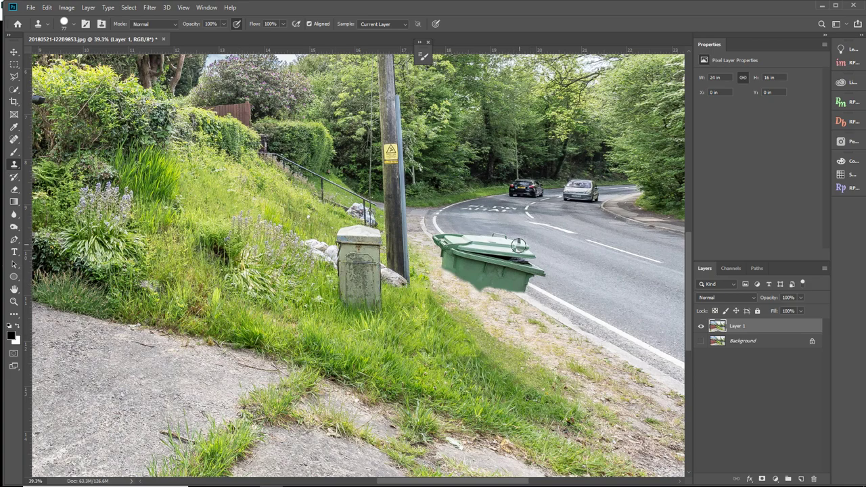
Step: Clone road asphalt over the roadside end of the bin and its lid with a 136 px brush
scroll(579, 277, up, 2)
alt+right_click(584, 282)
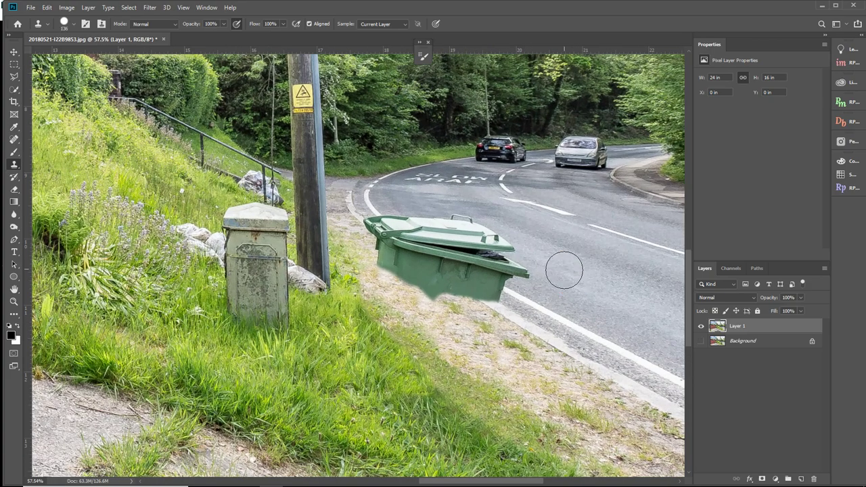
alt+click(566, 277)
mouse_move(531, 271)
mouse_down()
mouse_move(479, 240)
mouse_move(512, 261)
mouse_move(480, 238)
mouse_move(493, 251)
mouse_up()
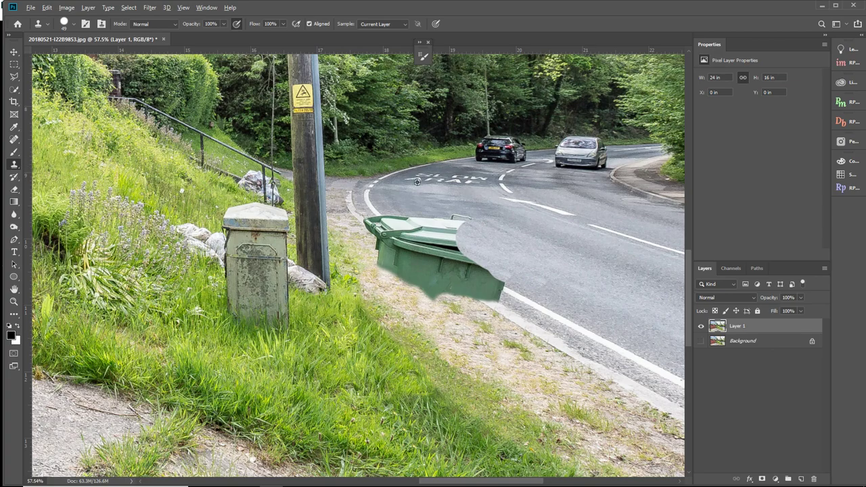
Step: Clone asphalt over the lid's far edge and handle with a 64 px brush, and reduce the brush to 15 px
scroll(330, 182, down, 4)
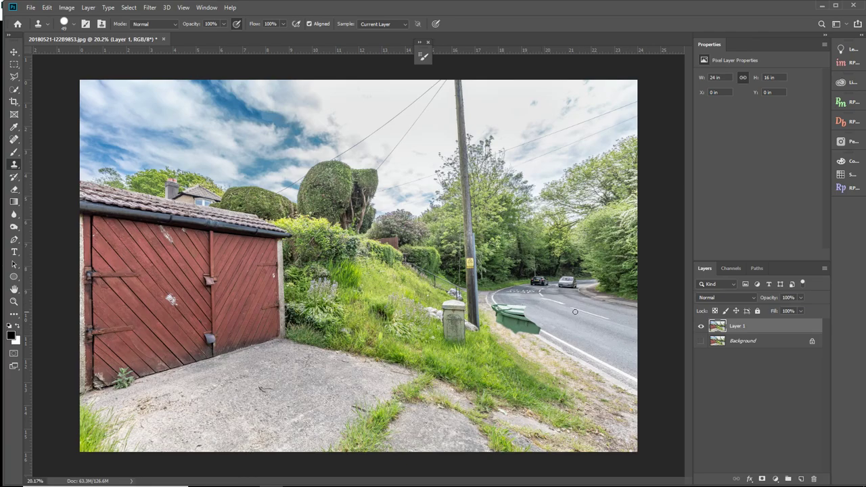
scroll(570, 311, up, 5)
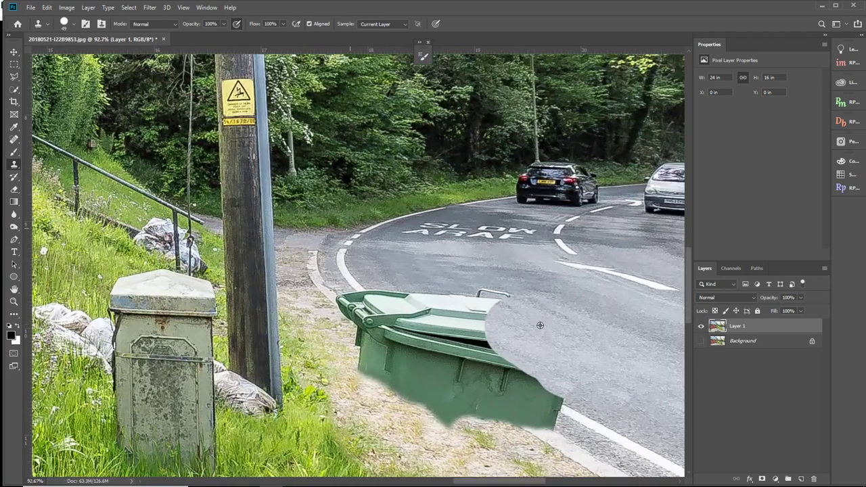
alt+right_click(537, 324)
drag(537, 323, 533, 323)
alt+click(460, 282)
drag(478, 287, 504, 291)
mouse_move(533, 316)
mouse_down()
mouse_move(540, 316)
mouse_move(482, 311)
mouse_move(498, 322)
mouse_move(440, 284)
mouse_move(417, 284)
mouse_move(468, 286)
mouse_up()
alt+click(541, 316)
drag(579, 347, 568, 350)
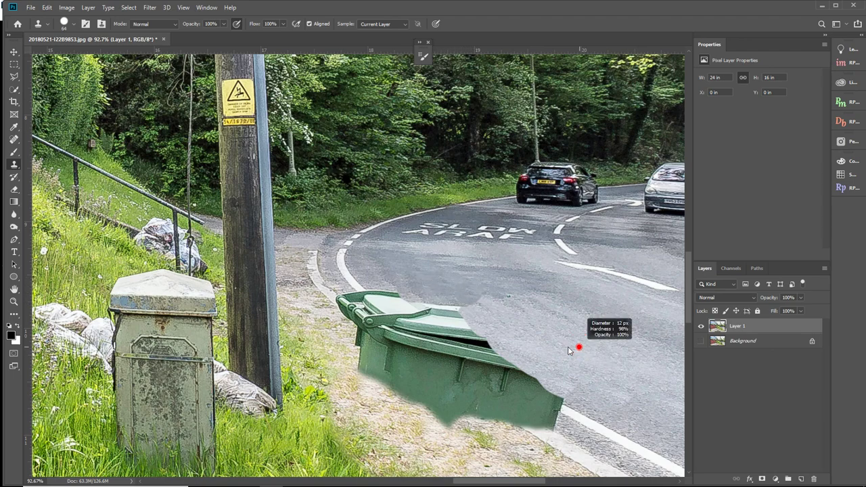
Step: Outline a strip of kerb and white road line just below the bin with the Polygonal Lasso and copy it
scroll(571, 349, down, 2)
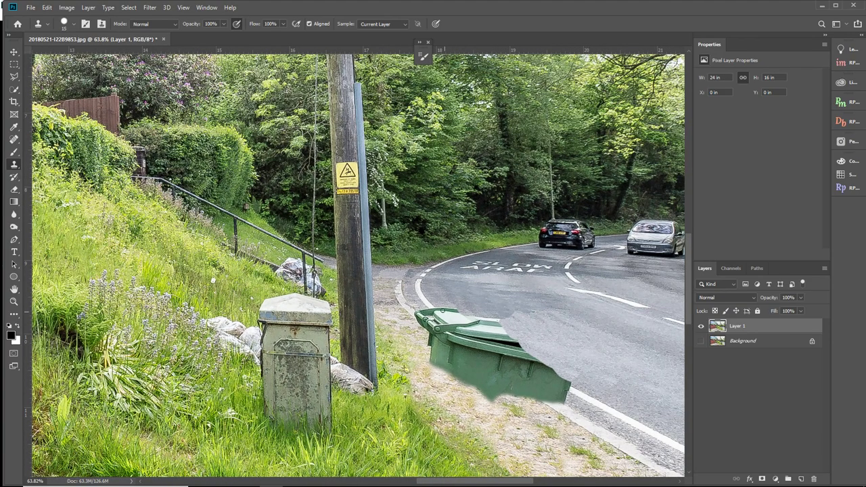
scroll(583, 378, down, 1)
scroll(586, 378, down, 1)
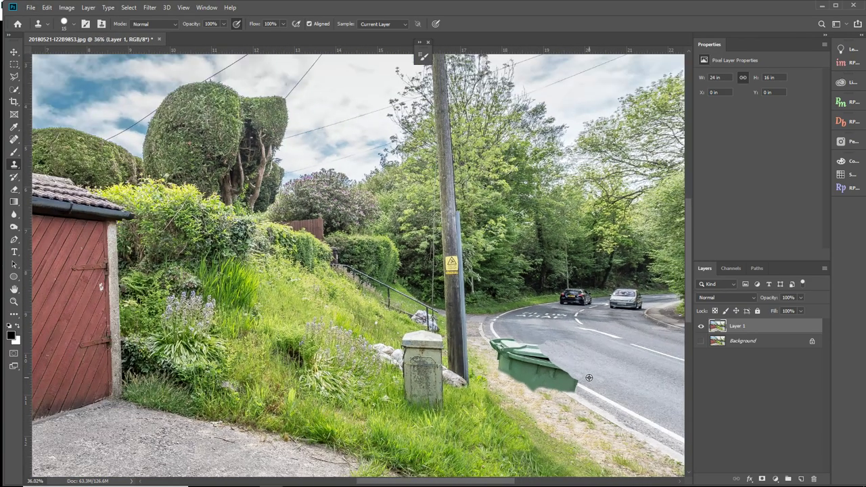
drag(599, 386, 490, 281)
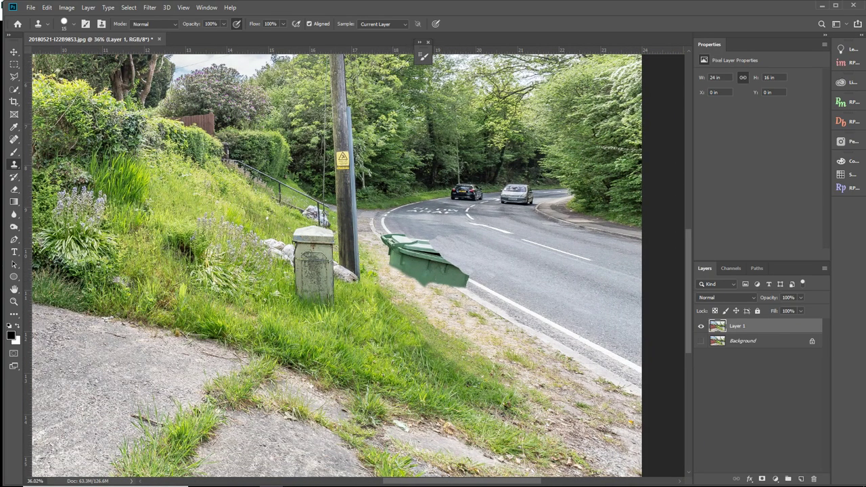
click(14, 76)
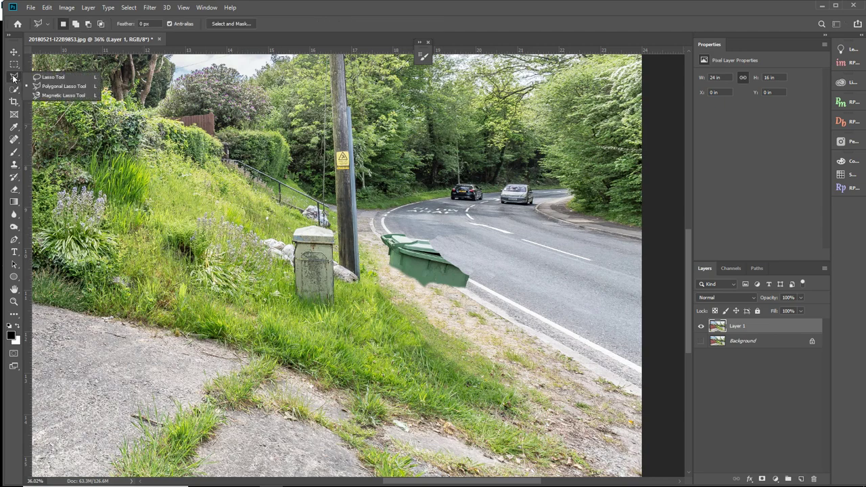
click(57, 87)
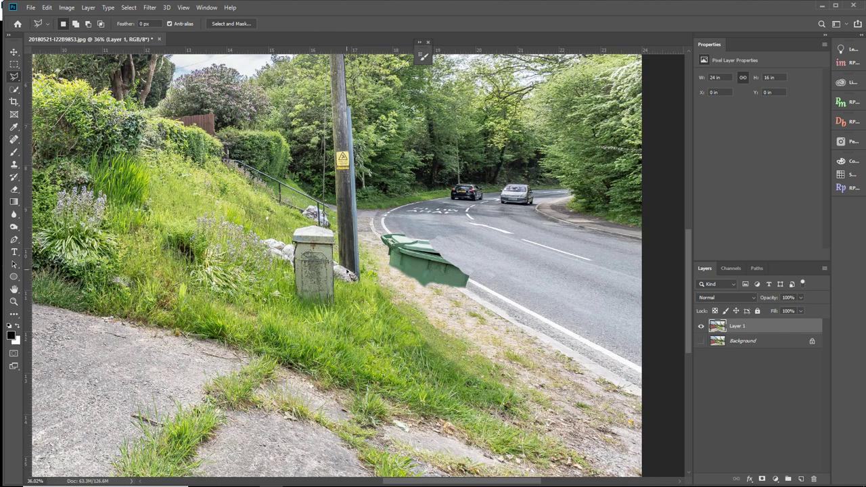
click(495, 287)
click(467, 300)
click(572, 370)
click(607, 341)
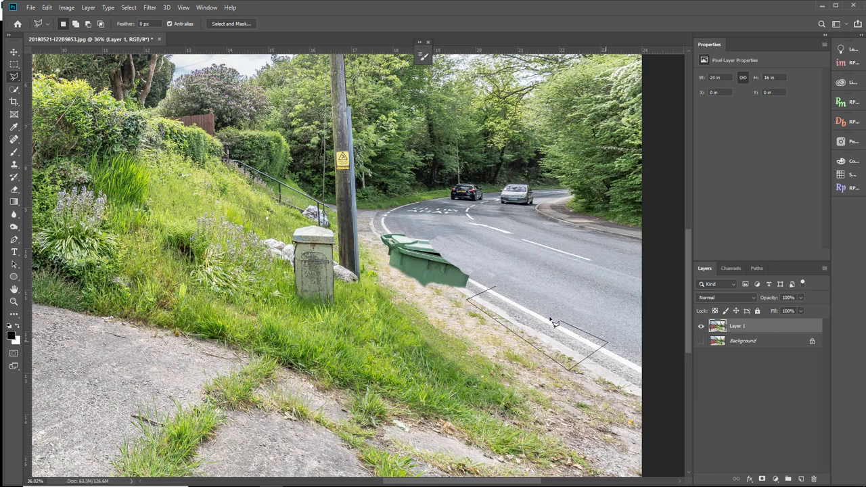
click(497, 290)
click(47, 7)
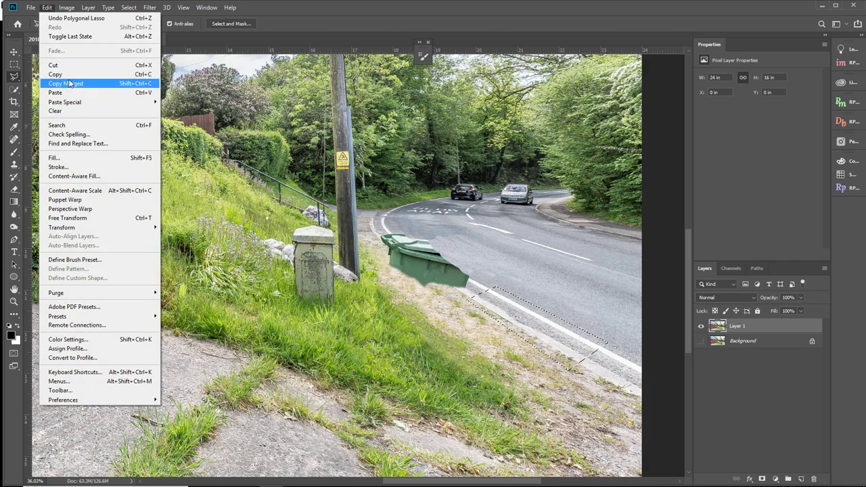
click(71, 79)
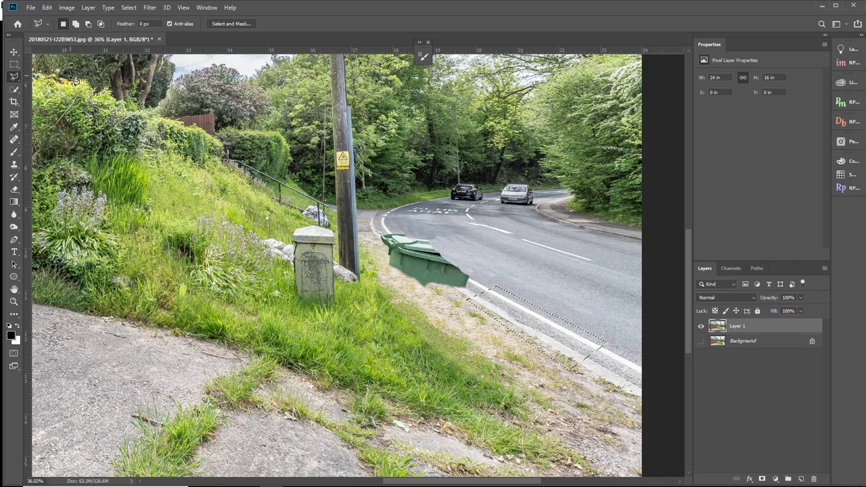
Step: Paste the copied kerb strip as a new layer and move it over the bin, in line with the road edge
click(47, 7)
click(55, 93)
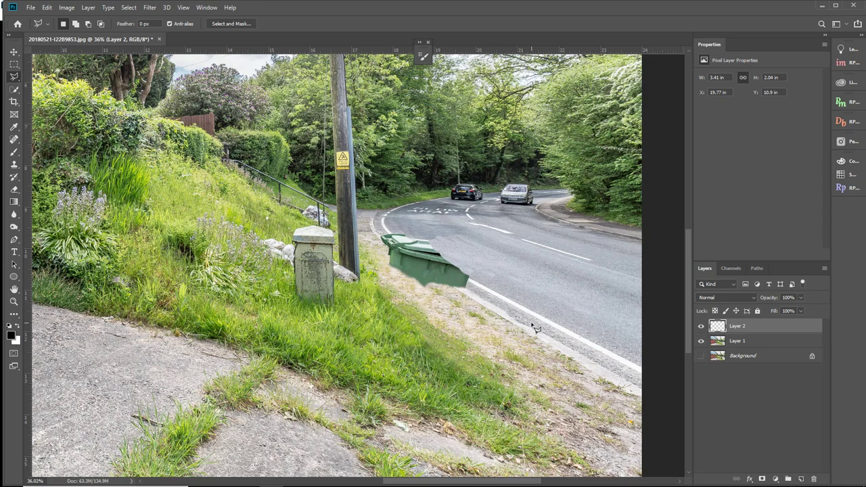
click(14, 53)
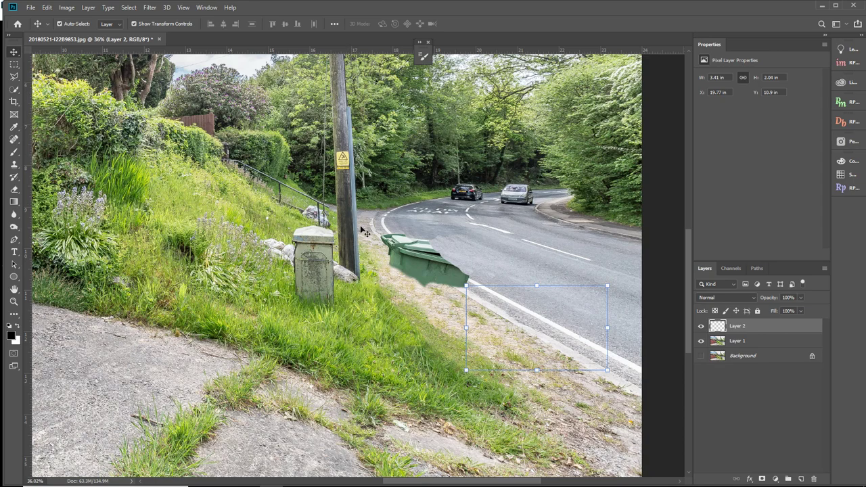
drag(514, 314, 409, 259)
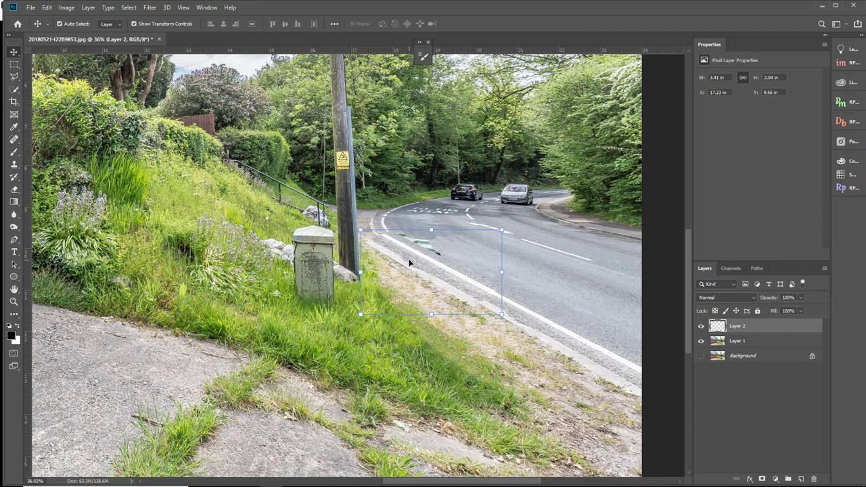
Step: Distort the pasted strip with Free Transform, pulling its far-end corners inward so its kerb and white line meet the road edge
key(ctrl+t)
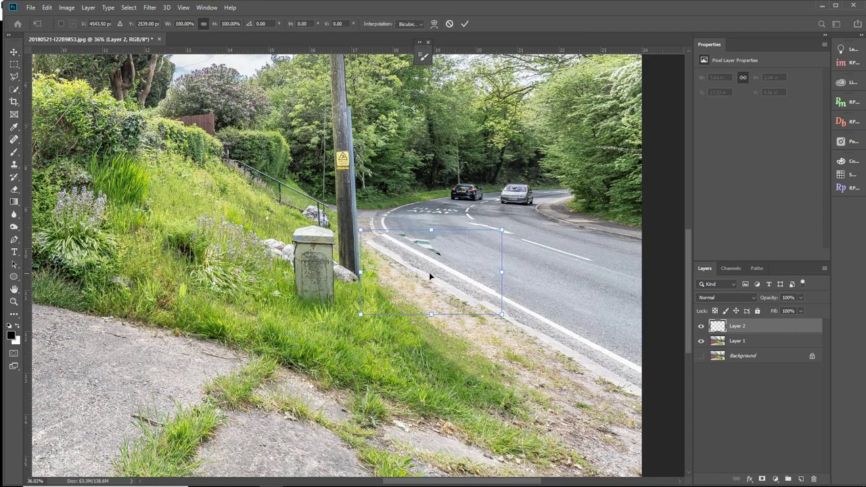
right_click(428, 274)
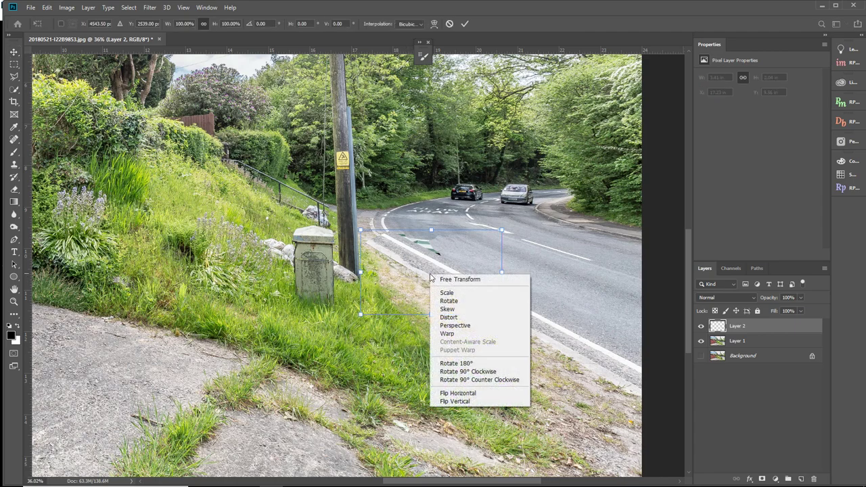
click(466, 318)
drag(361, 232, 367, 228)
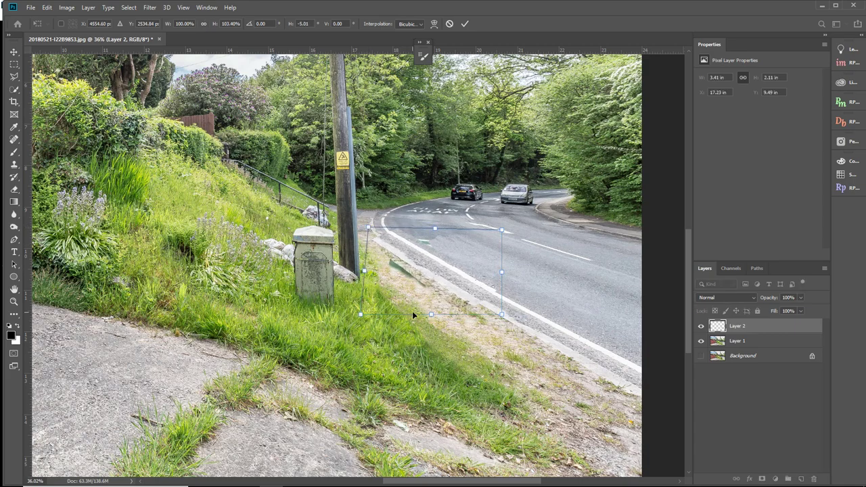
drag(359, 316, 380, 302)
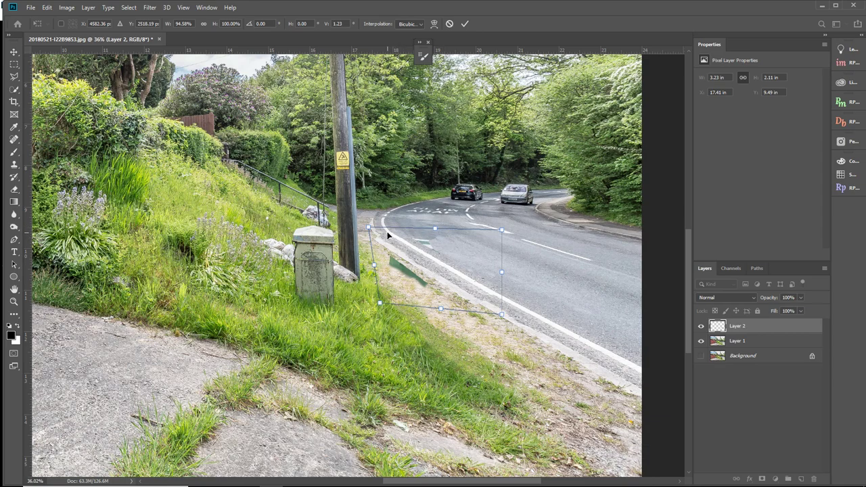
drag(368, 230, 373, 230)
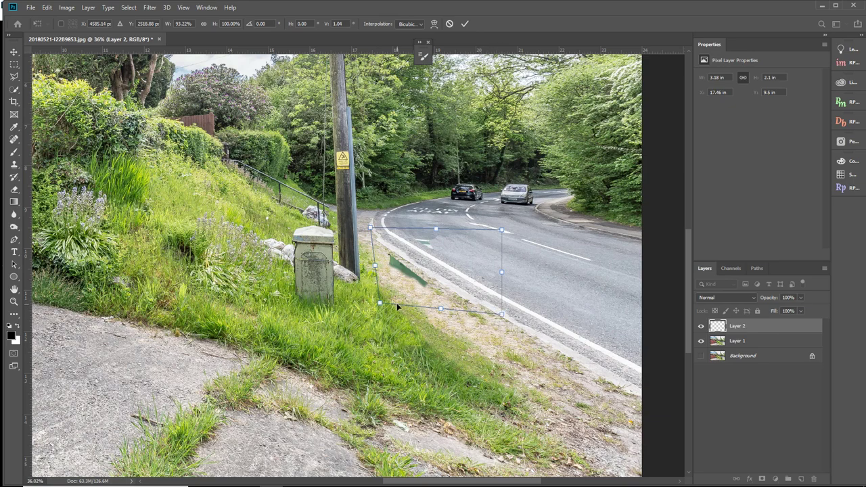
Step: Warp the inside and far edge of the strip to bend its white line and kerb along the road's curve
right_click(446, 271)
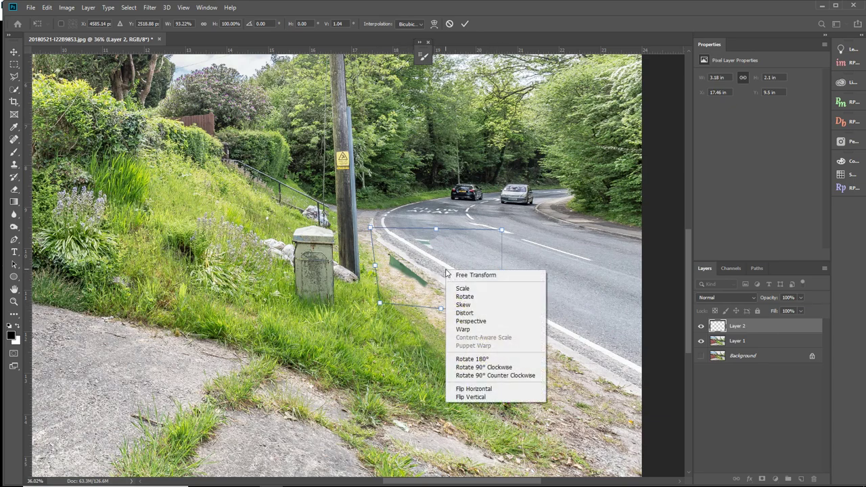
click(462, 329)
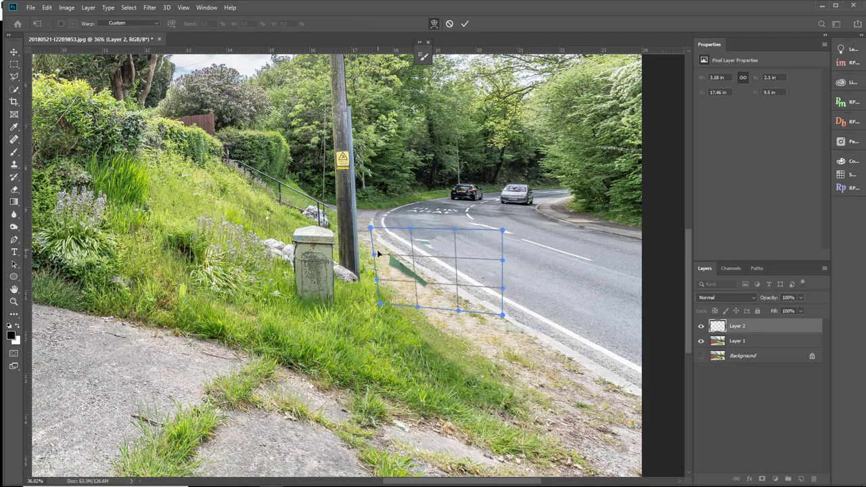
scroll(410, 291, up, 6)
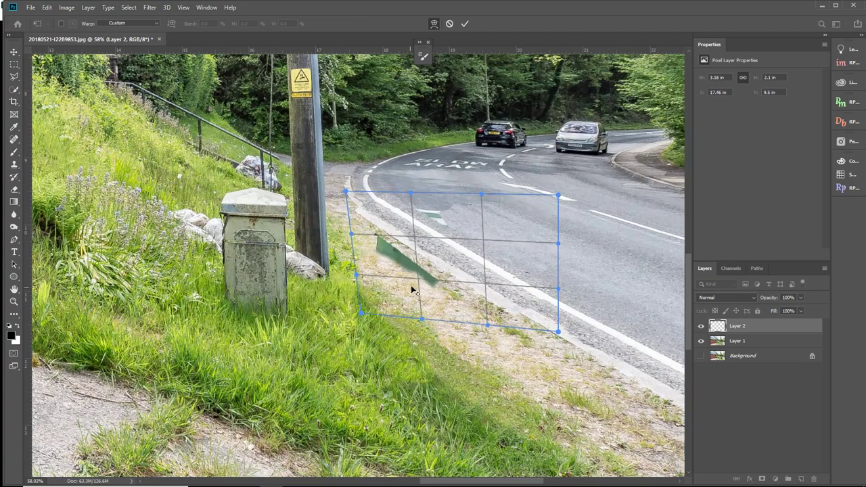
scroll(416, 290, up, 1)
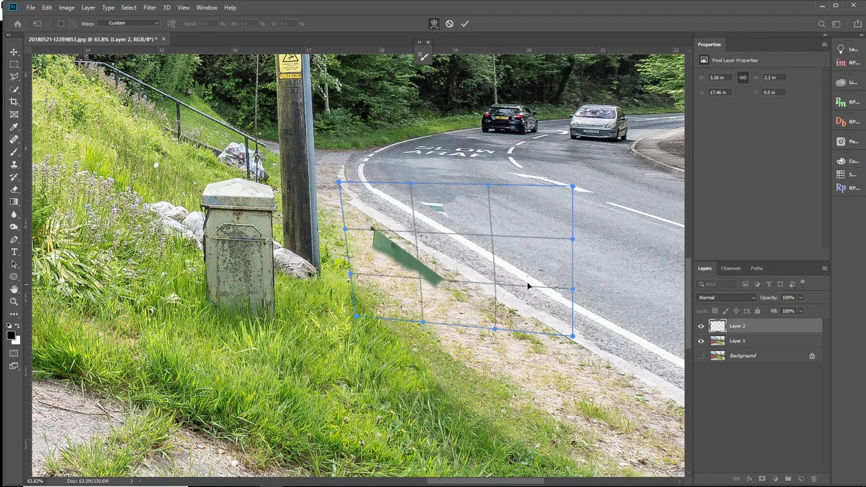
drag(492, 235, 486, 237)
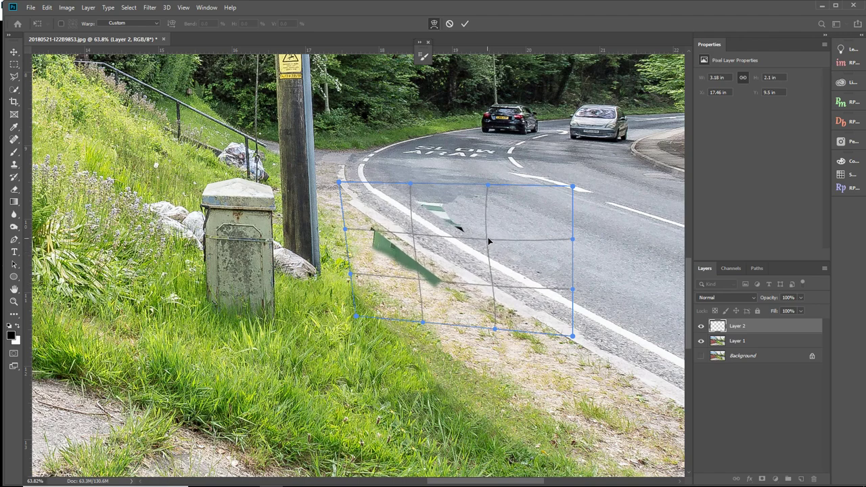
drag(410, 216, 406, 217)
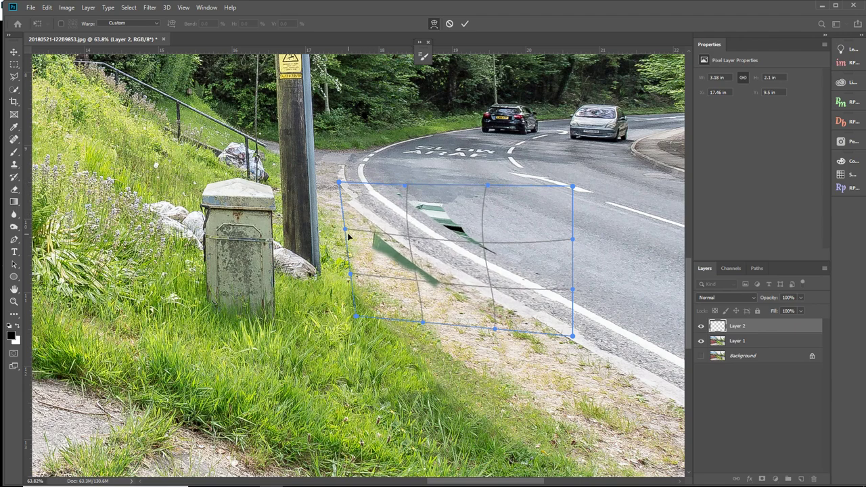
drag(344, 231, 356, 212)
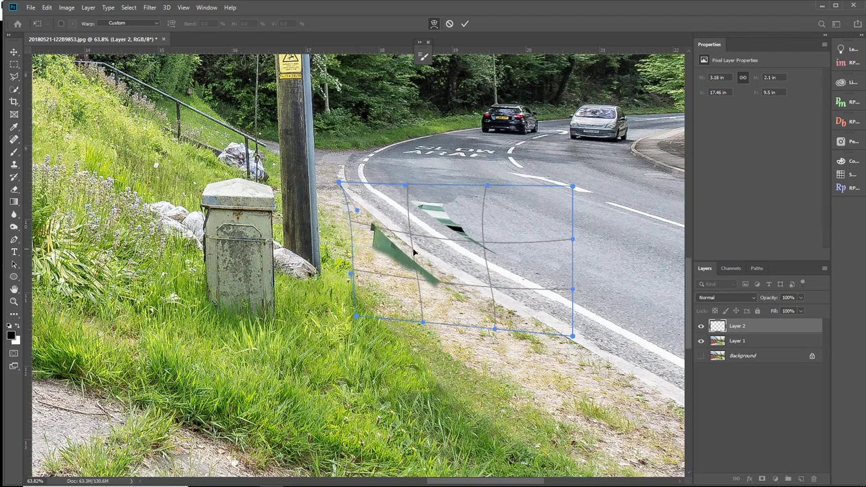
Step: Refine the warp's centre, far corner and edge handles so both ends of the strip join the existing line and kerb
drag(417, 228, 436, 242)
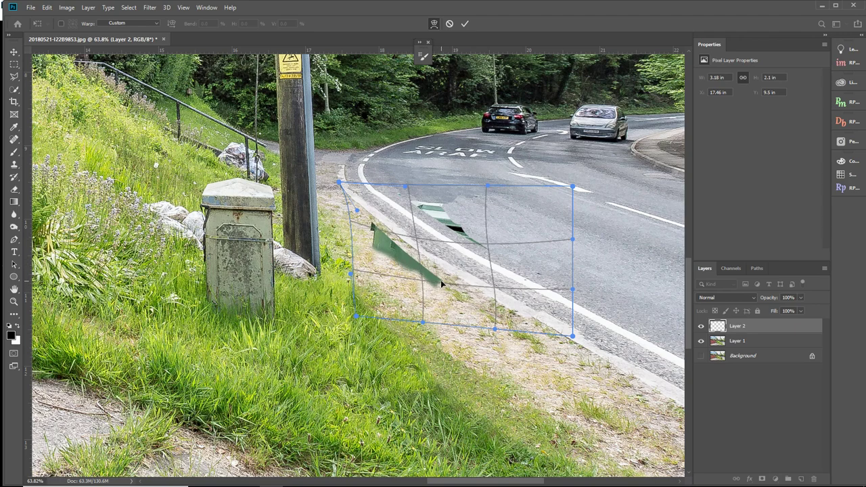
drag(441, 282, 444, 277)
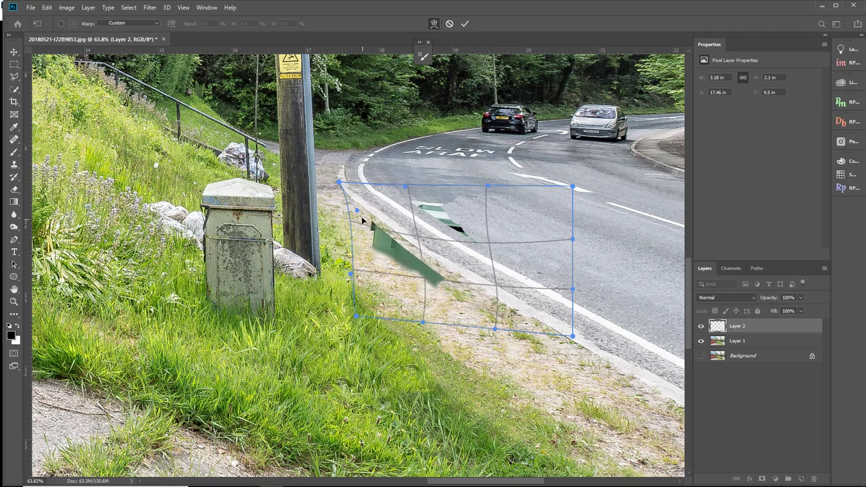
drag(340, 184, 347, 190)
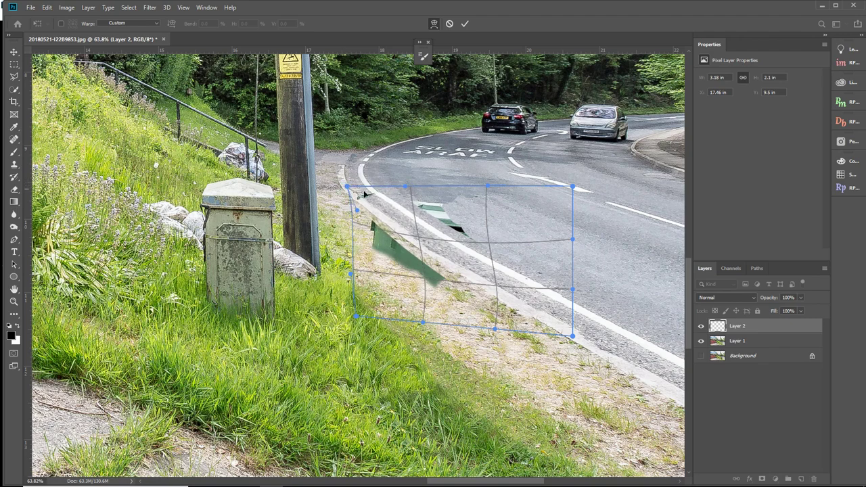
drag(402, 186, 401, 188)
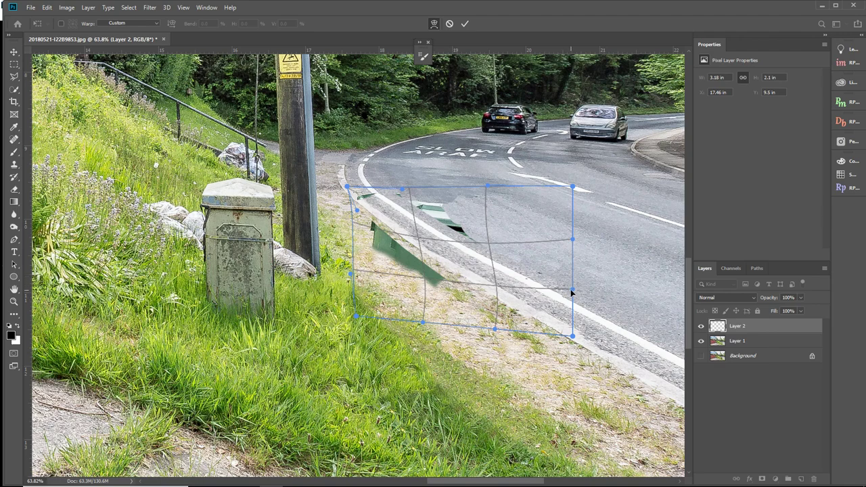
drag(570, 292, 568, 291)
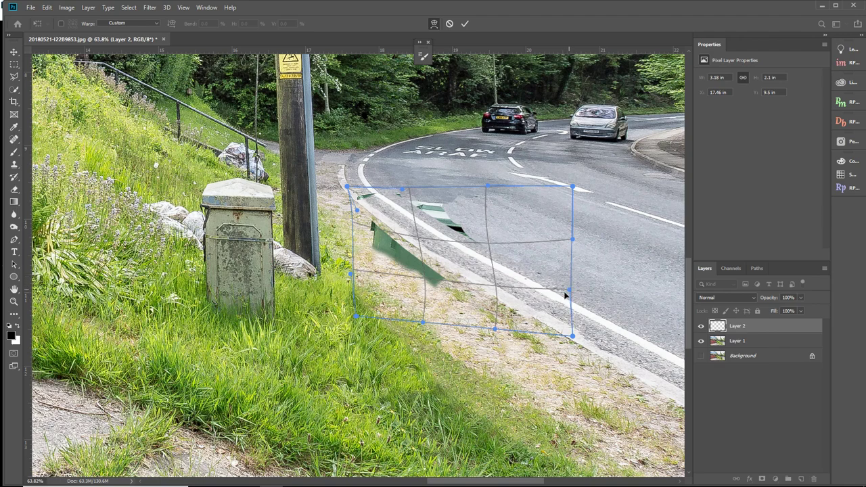
drag(498, 330, 504, 326)
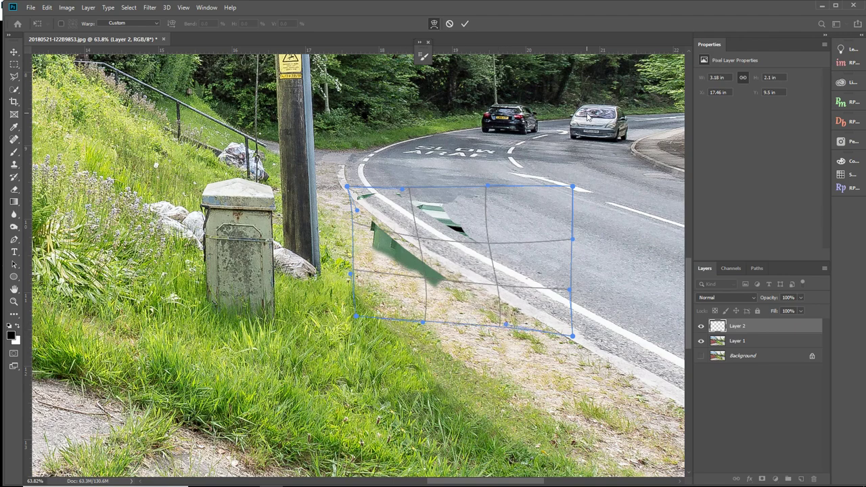
Step: Apply the warp and merge the strip layer with the retouched photo layer beneath it
click(464, 23)
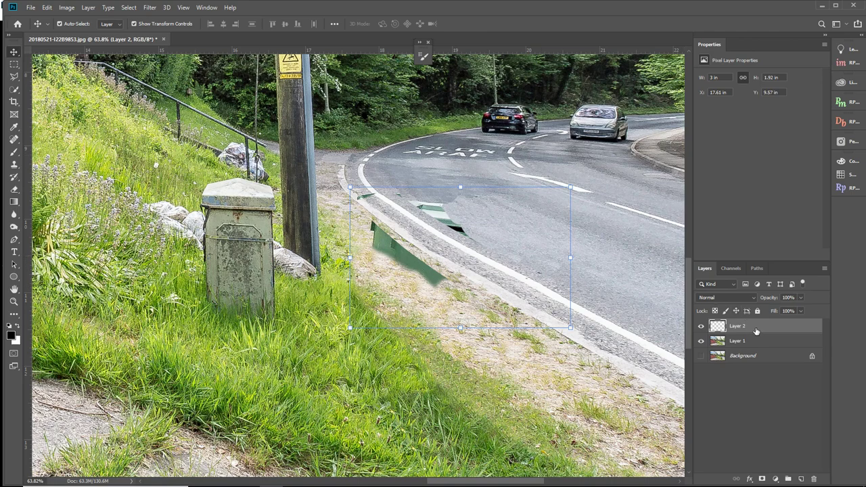
right_click(751, 329)
click(687, 373)
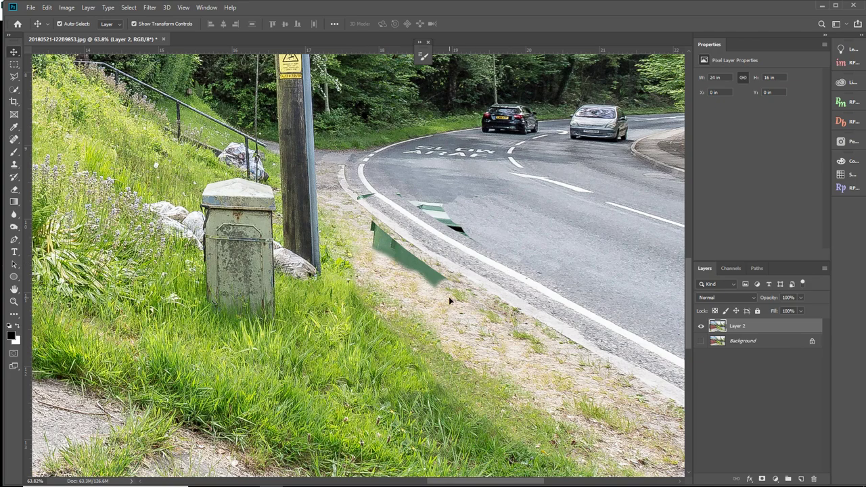
Step: Clone asphalt over the remaining bin lid pieces on the road with the Clone Stamp
click(14, 165)
click(53, 165)
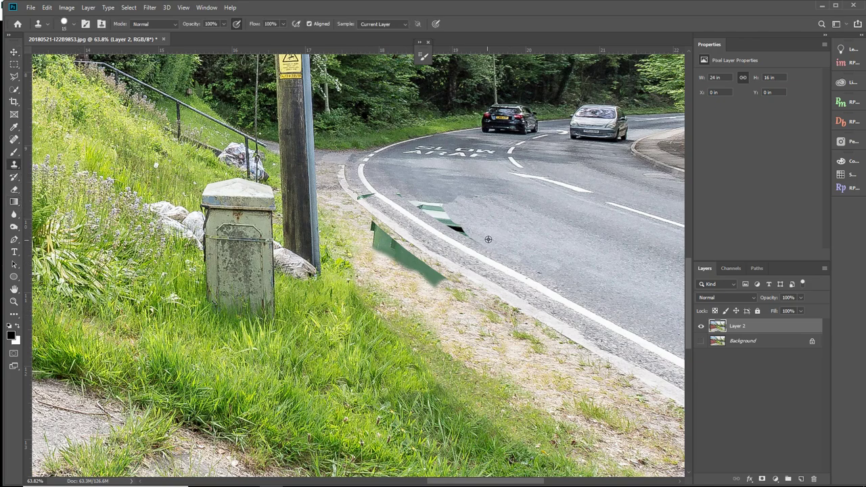
scroll(488, 240, up, 5)
mouse_move(489, 244)
mouse_down()
mouse_move(513, 244)
mouse_move(487, 244)
mouse_move(440, 221)
mouse_move(399, 192)
mouse_move(399, 177)
mouse_move(377, 178)
mouse_move(392, 188)
mouse_move(384, 193)
mouse_up()
alt+right_click(359, 156)
drag(359, 157, 348, 151)
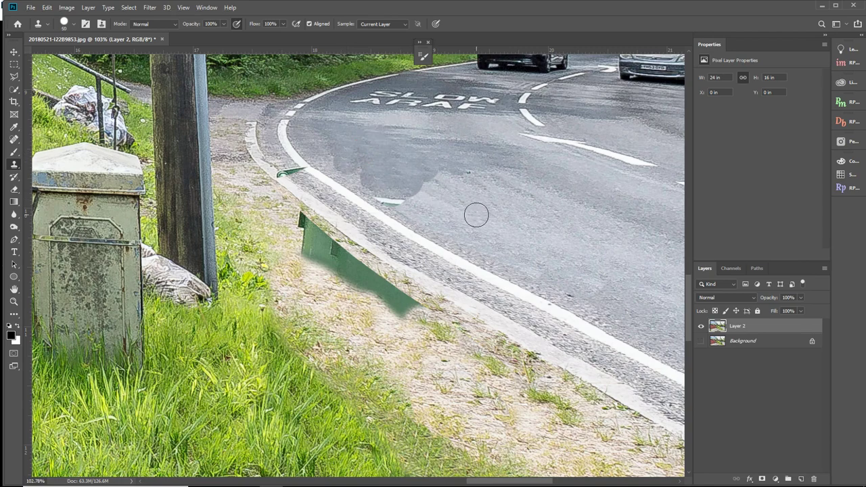
Step: Clone out the green fragment at the kerb with a 22 px brush and cover the remaining bin body with gravel at 65 px
alt+right_click(287, 156)
drag(287, 157, 281, 157)
click(281, 173)
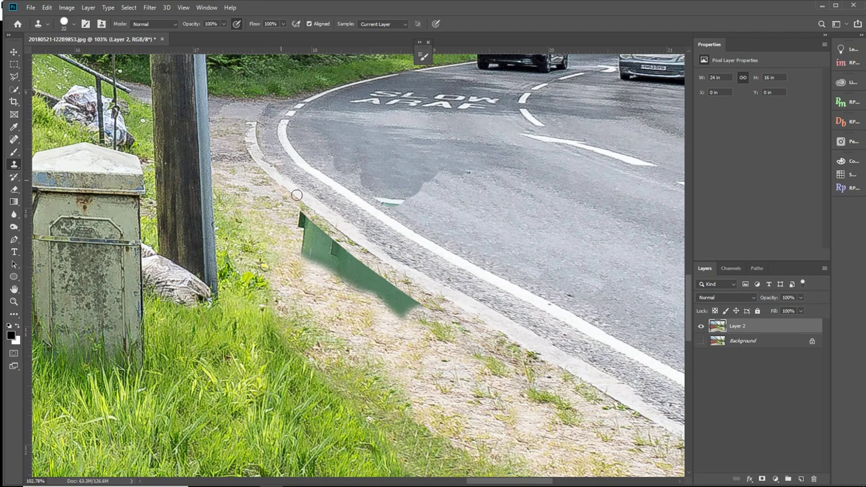
drag(381, 335, 418, 362)
mouse_move(406, 318)
mouse_down()
mouse_move(392, 293)
mouse_move(309, 238)
mouse_up()
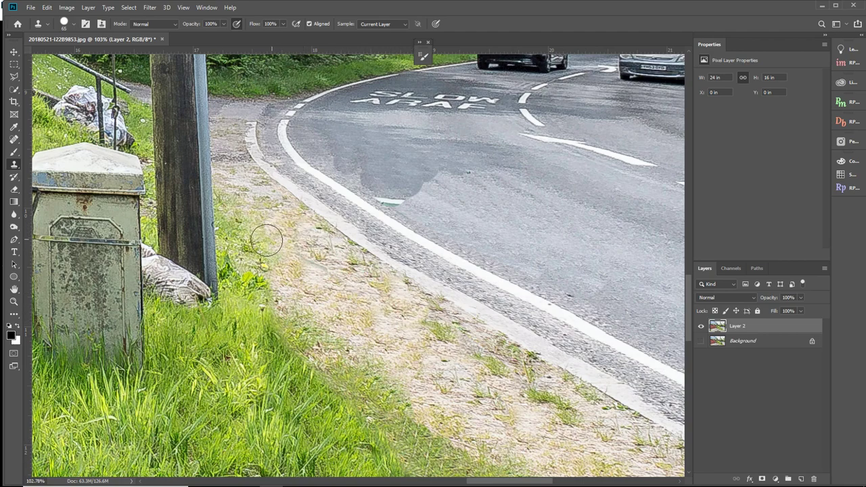
Step: Lower the Clone Stamp opacity to 26% and blend the edges of the dark asphalt patch with a 35 px brush
scroll(267, 273, down, 3)
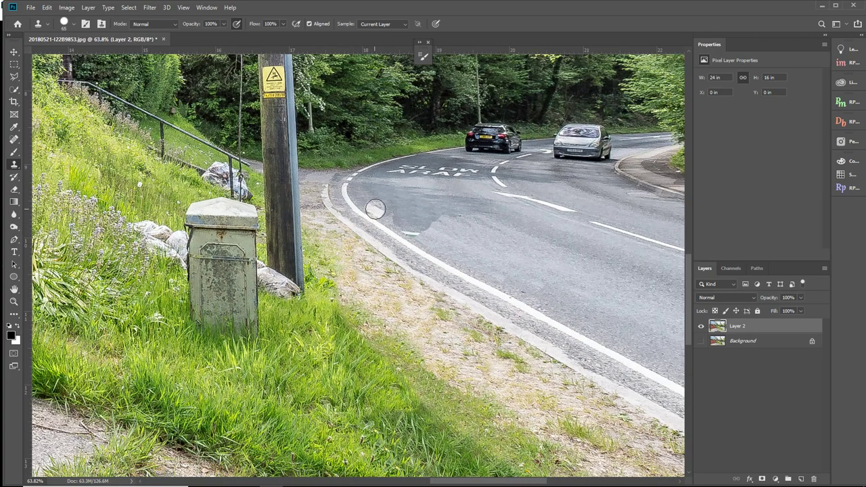
scroll(459, 233, up, 2)
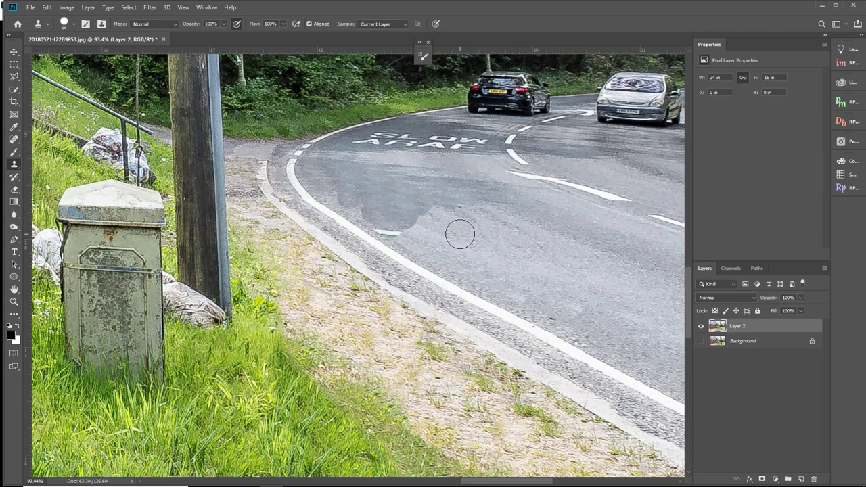
click(224, 25)
click(191, 34)
alt+click(392, 201)
mouse_move(395, 227)
mouse_down()
mouse_move(365, 209)
mouse_move(424, 221)
mouse_move(412, 215)
mouse_move(406, 217)
mouse_move(413, 226)
mouse_move(400, 229)
mouse_move(431, 205)
mouse_move(437, 218)
mouse_move(412, 212)
mouse_move(425, 227)
mouse_move(428, 207)
mouse_move(441, 202)
mouse_move(430, 226)
mouse_move(409, 233)
mouse_move(418, 232)
mouse_move(371, 212)
mouse_move(397, 211)
mouse_move(364, 212)
mouse_move(343, 199)
mouse_move(376, 219)
mouse_up()
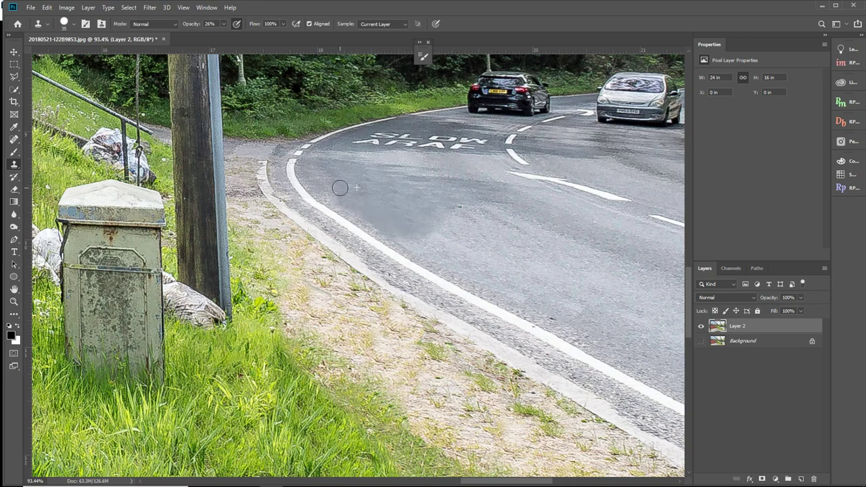
Step: Sample nearby asphalt and soften the lower edge of the dark patch beside the white line at 26% opacity
scroll(504, 265, down, 4)
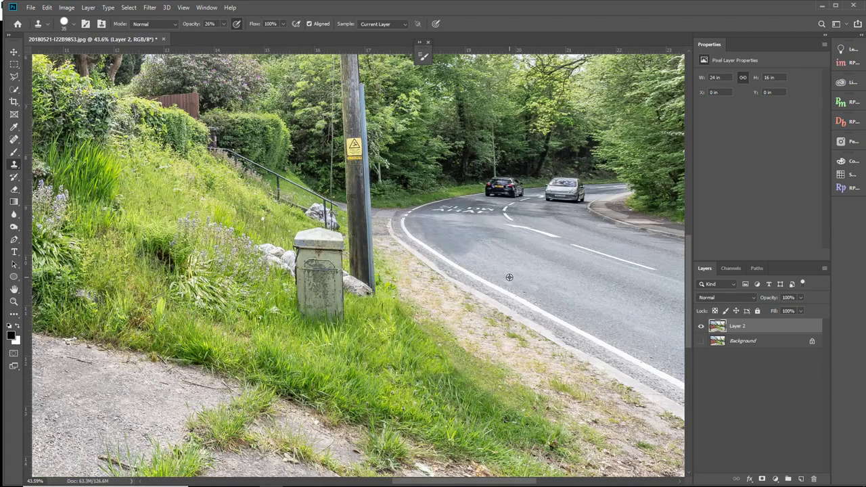
scroll(499, 264, up, 2)
scroll(466, 261, up, 2)
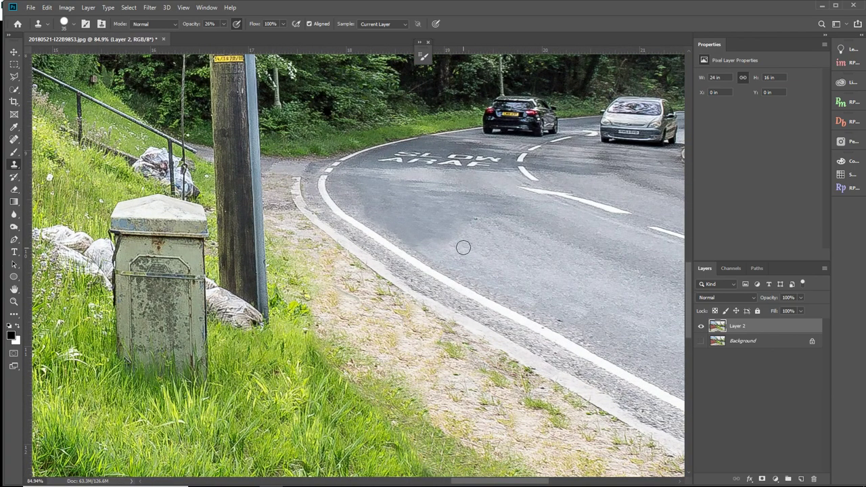
alt+click(409, 226)
mouse_move(426, 237)
mouse_down()
mouse_move(407, 230)
mouse_move(429, 242)
mouse_move(451, 235)
mouse_move(412, 236)
mouse_move(430, 254)
mouse_up()
Step: Restore the Clone Stamp opacity to 100% and clone asphalt texture across the smooth patch with a 61 px brush
click(284, 24)
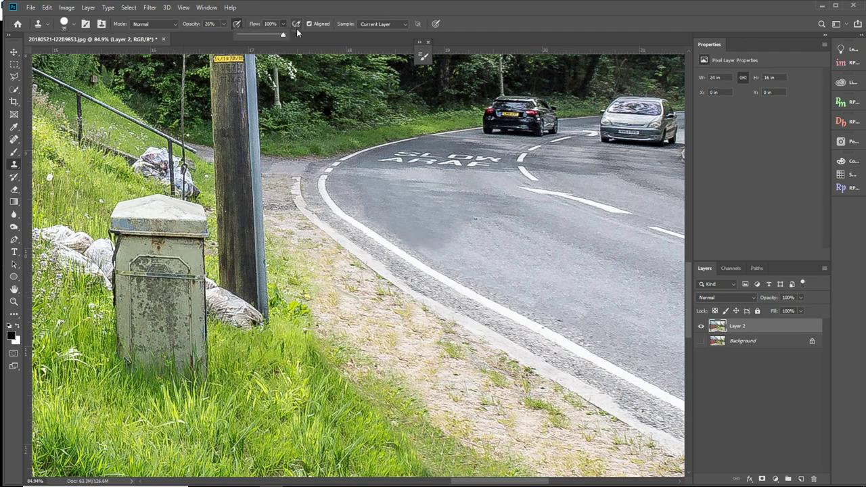
click(225, 25)
click(225, 26)
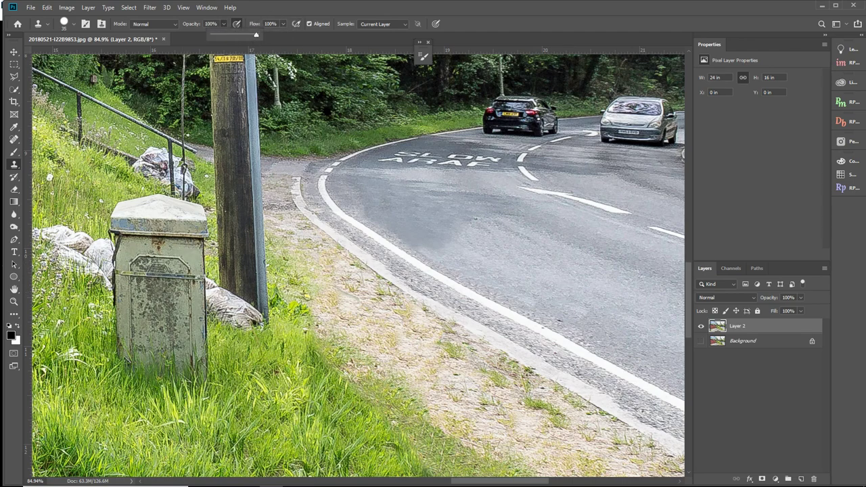
mouse_move(422, 209)
mouse_down()
mouse_move(427, 232)
mouse_move(407, 226)
mouse_move(439, 227)
mouse_move(392, 218)
mouse_move(430, 226)
mouse_move(445, 218)
mouse_move(408, 216)
mouse_move(428, 217)
mouse_move(369, 226)
mouse_up()
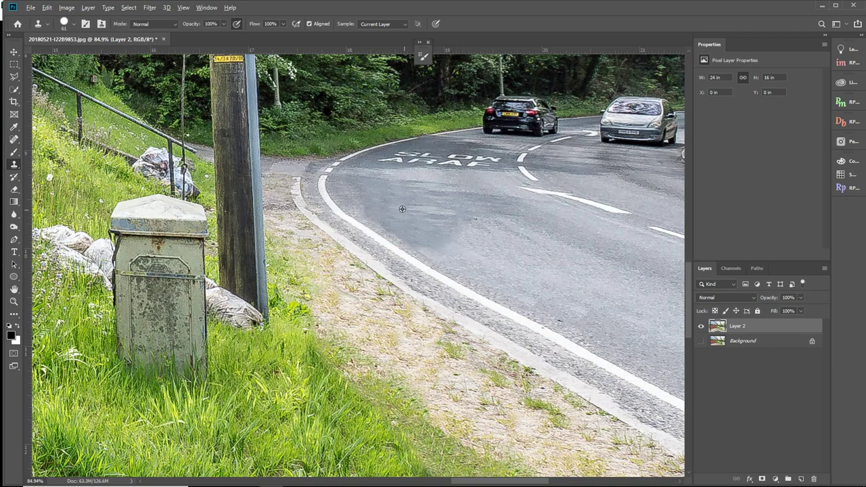
Step: Reduce the Clone Stamp brush to 35 px, clone out the white bag beside the pole and rebuild the pole's base
scroll(541, 261, down, 5)
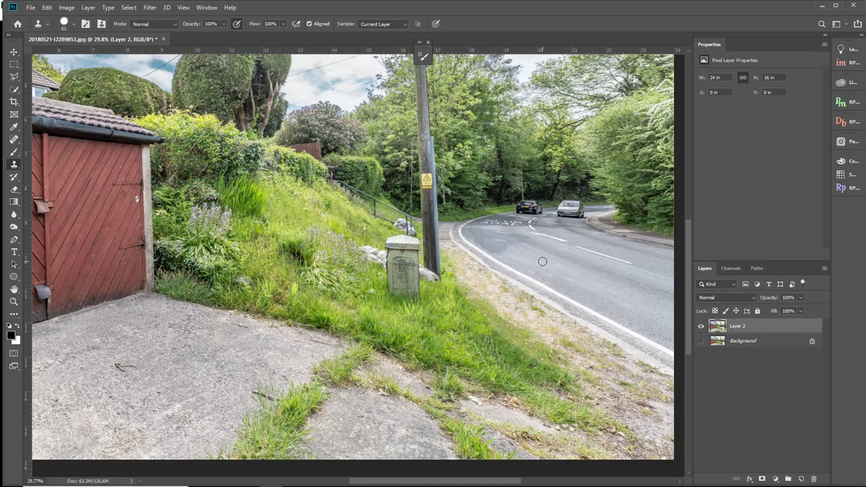
scroll(542, 261, down, 2)
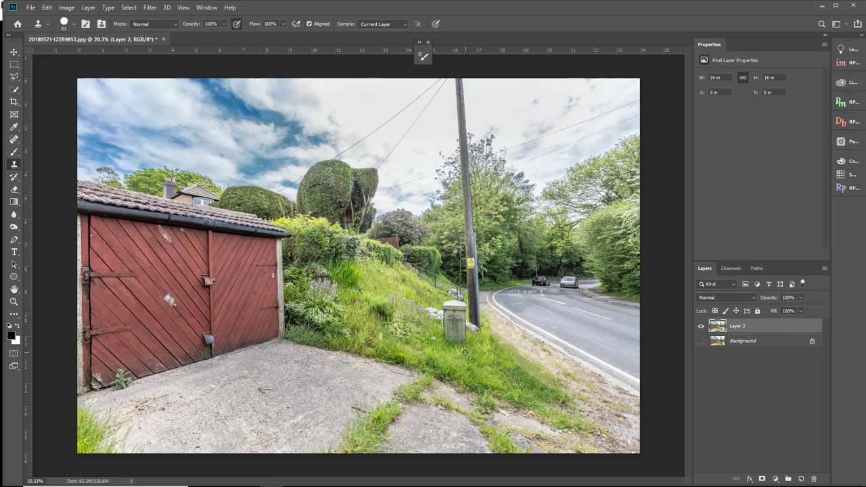
scroll(459, 354, up, 7)
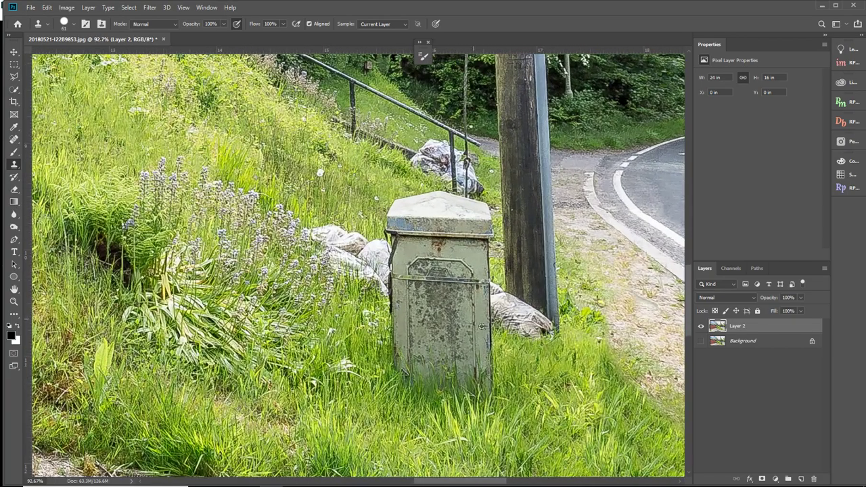
mouse_move(581, 362)
mouse_down()
mouse_move(521, 326)
mouse_move(525, 337)
mouse_up()
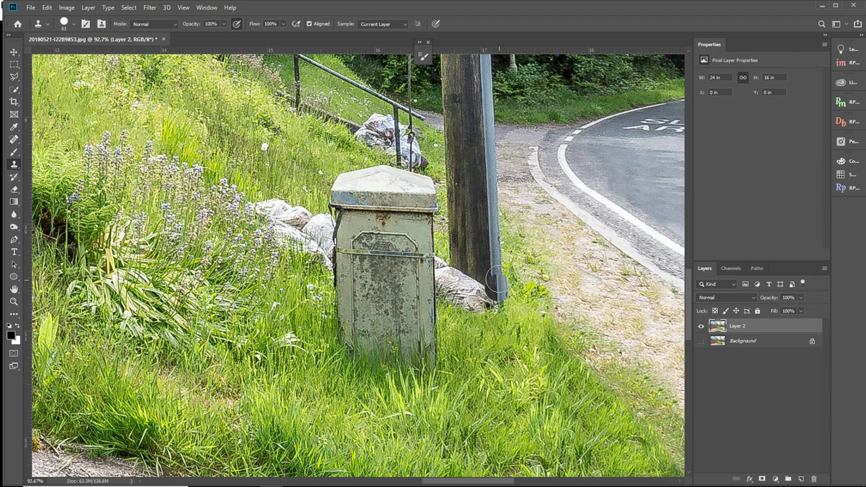
drag(471, 248, 464, 251)
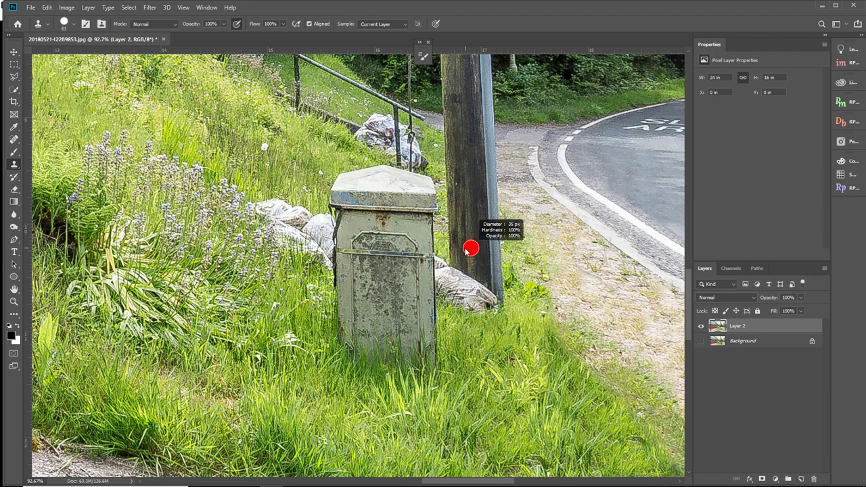
mouse_move(495, 286)
mouse_down()
mouse_move(450, 269)
mouse_move(458, 293)
mouse_move(485, 304)
mouse_move(447, 293)
mouse_move(444, 263)
mouse_move(443, 306)
mouse_up()
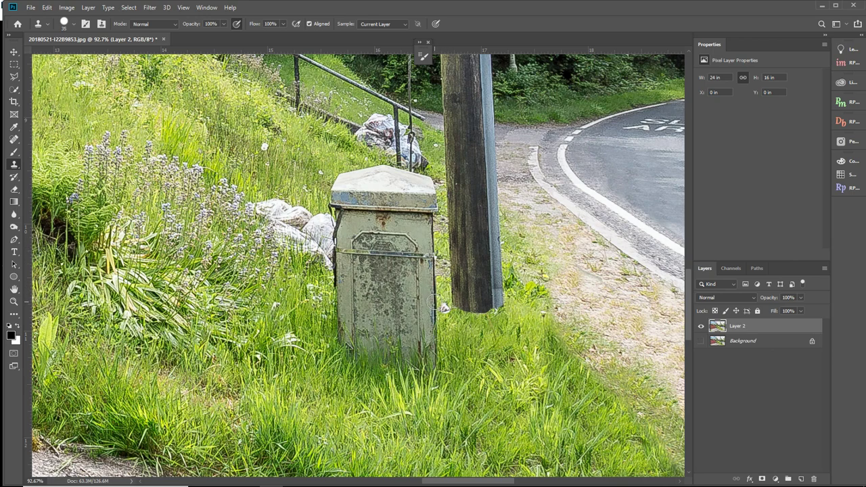
Step: Undo the last clone stroke, resample nearby grass and clone out the leftover white fragment beside the stone post
key(ctrl+z)
click(438, 263)
drag(444, 318, 446, 314)
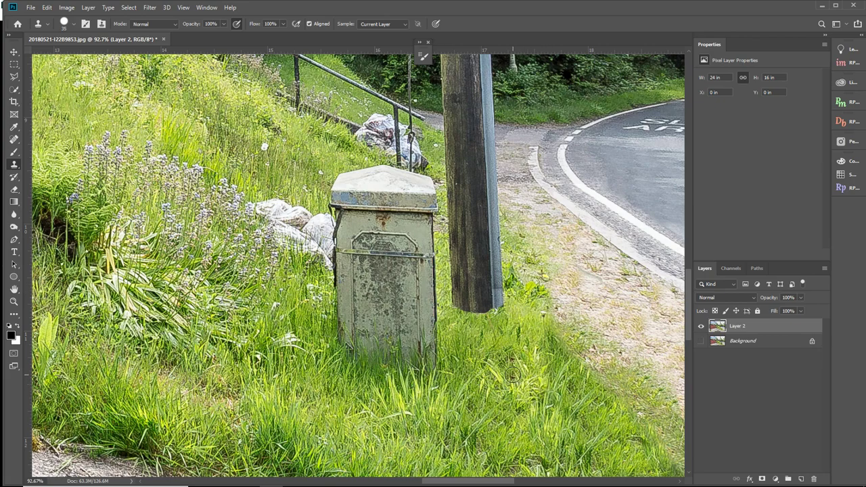
Step: Choose the grass-shaped brushespage14 tip for the Clone Stamp and reduce it to 41 px for the pole's base
scroll(513, 376, up, 4)
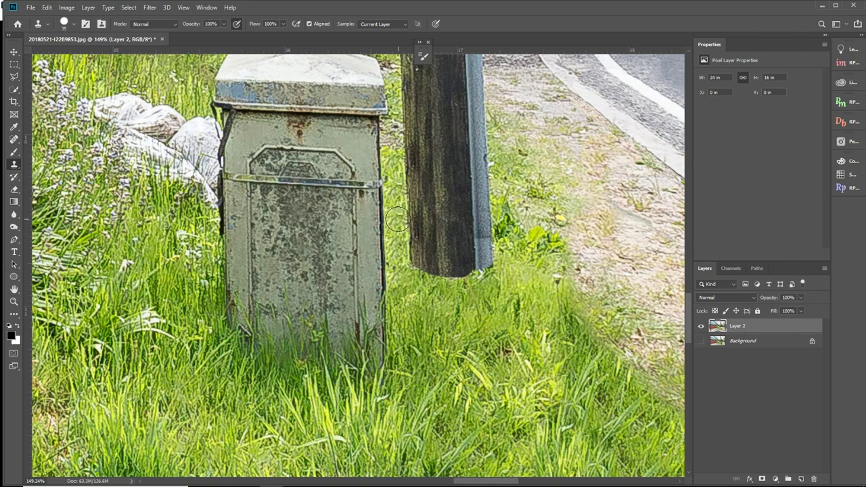
drag(421, 279, 447, 284)
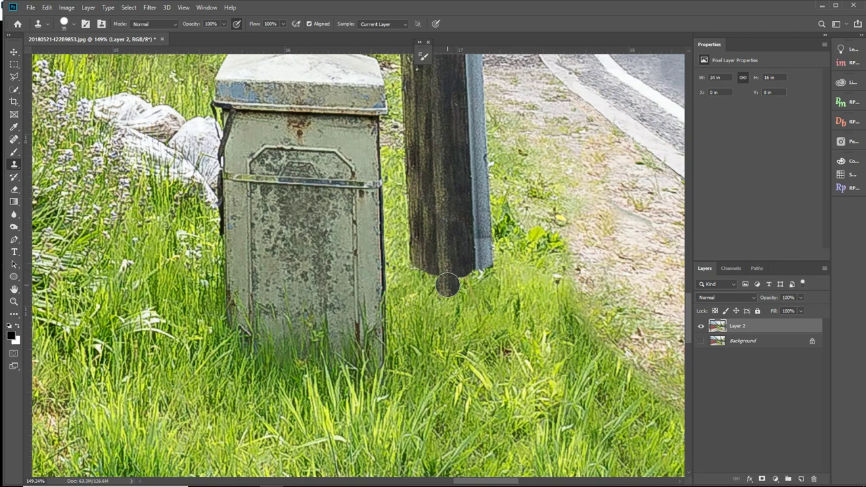
click(73, 25)
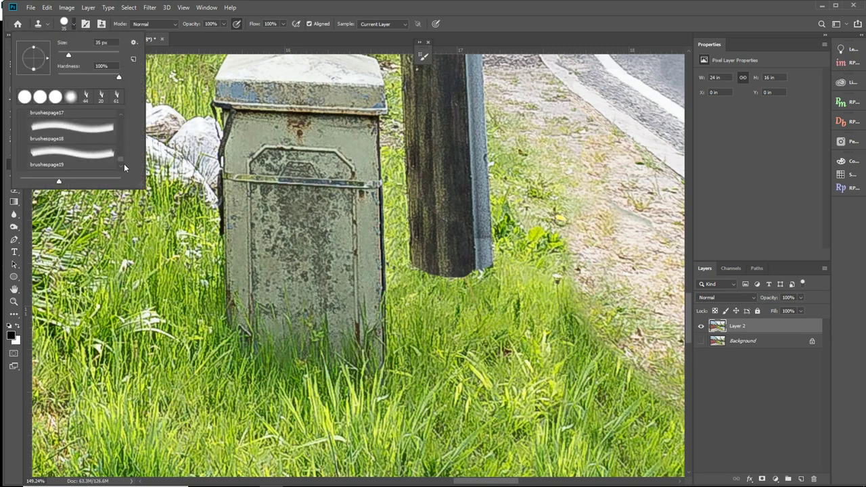
scroll(121, 156, up, 5)
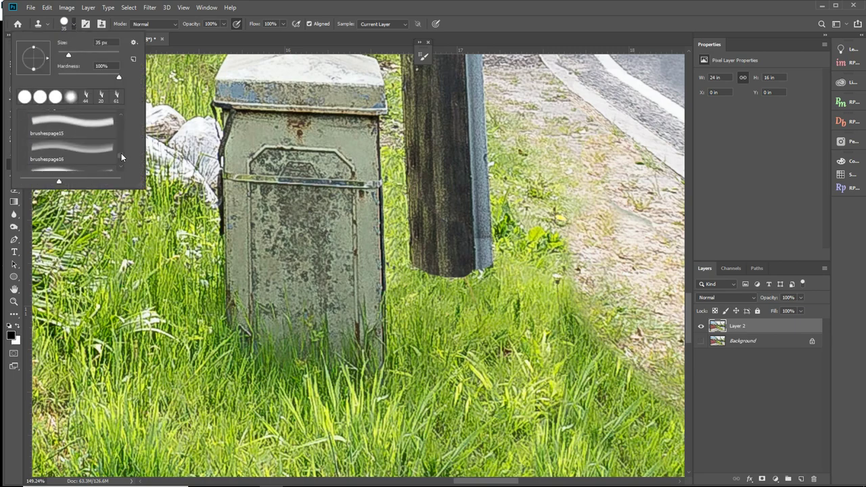
scroll(121, 151, down, 1)
click(79, 132)
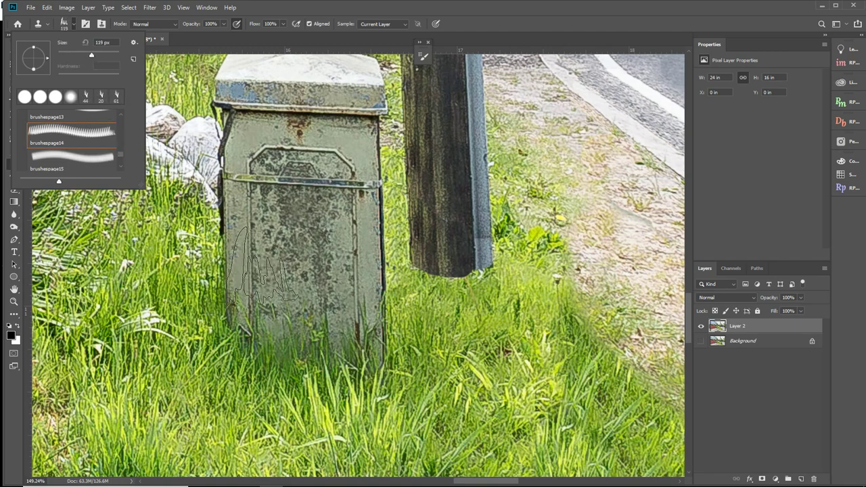
drag(452, 281, 433, 274)
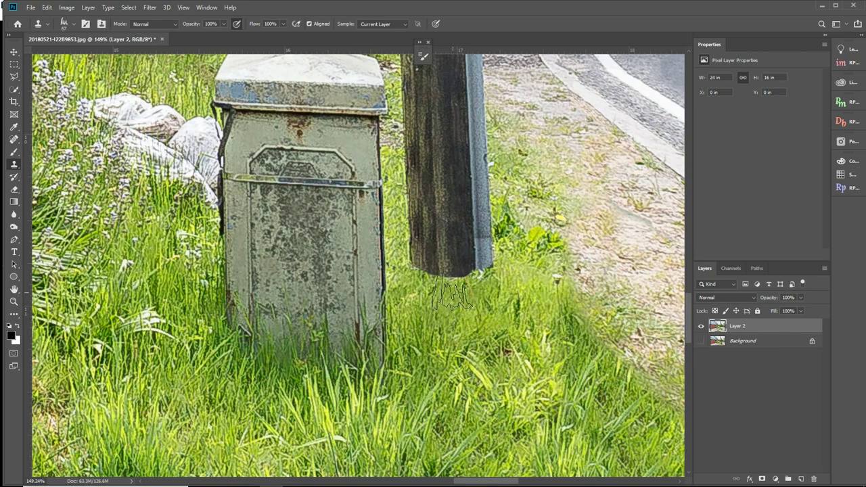
drag(447, 267, 436, 272)
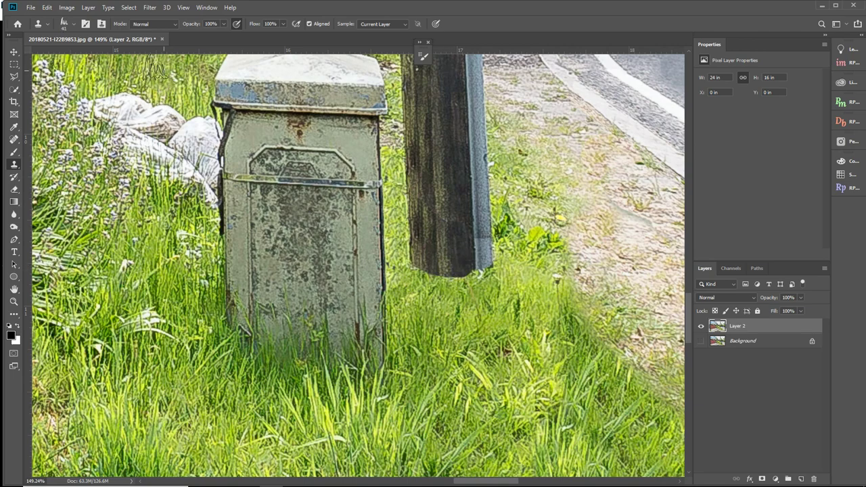
Step: Enable Shape Dynamics, Scattering and Texture for the brush, with size jitter 10%, minimum diameter 10%, angle jitter 8% and roundness jitter 10%
click(85, 24)
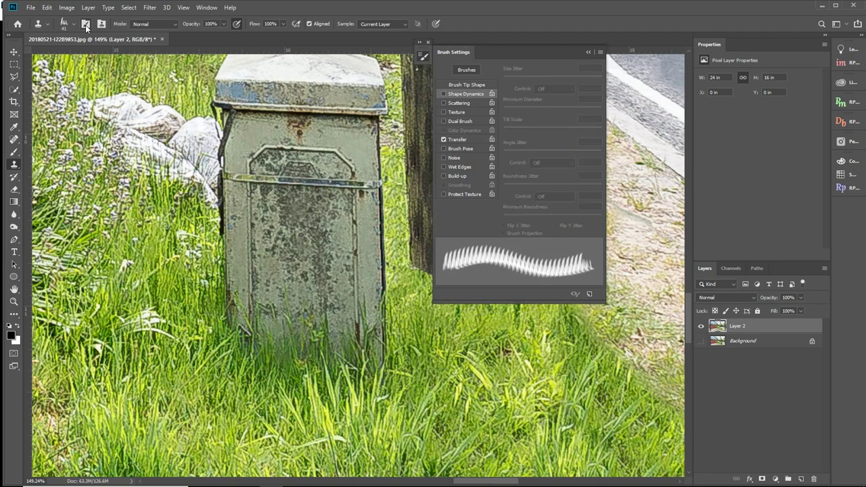
click(443, 93)
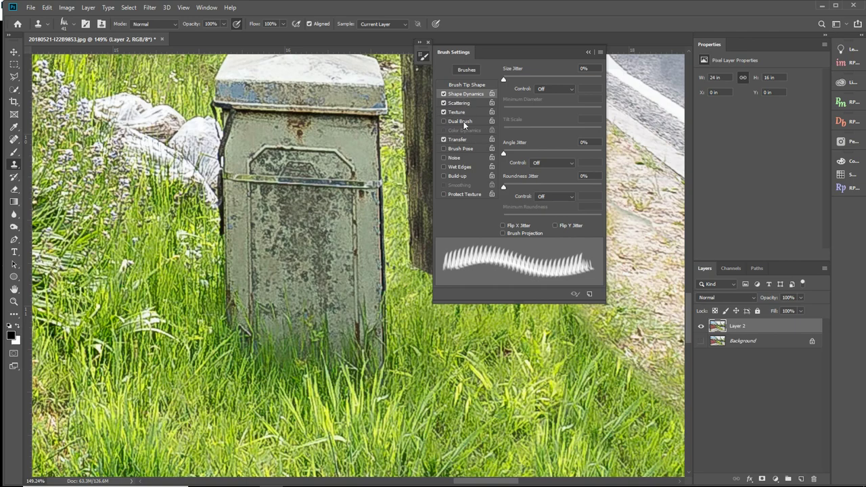
drag(506, 79, 513, 110)
drag(504, 154, 511, 154)
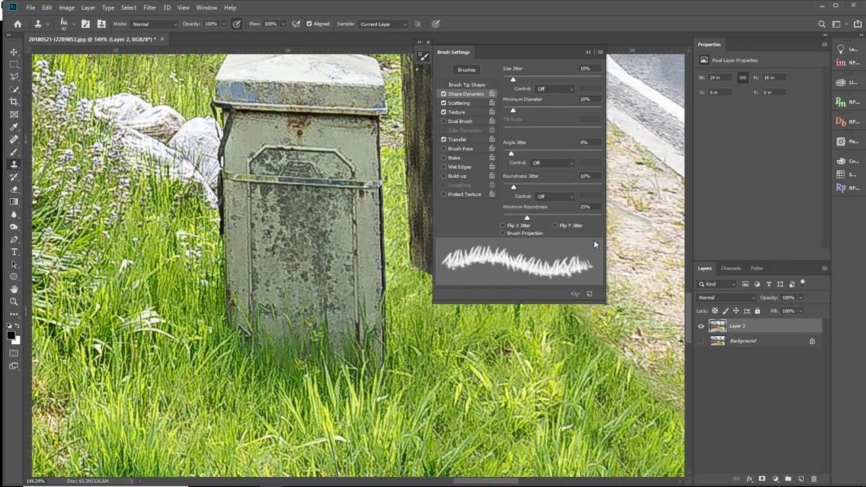
click(588, 52)
Step: Clone grass blades over the rounded lower edge of the pole with the grass brush and check the blend
drag(484, 290, 482, 288)
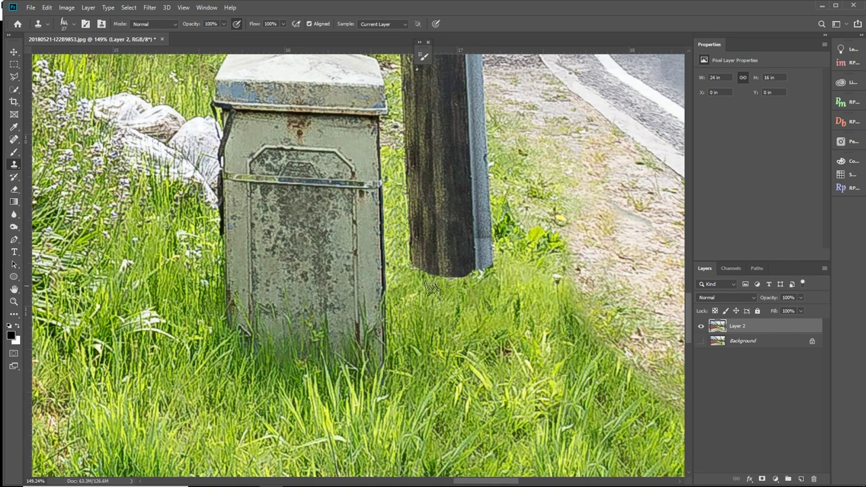
mouse_move(420, 267)
mouse_down()
mouse_move(491, 268)
mouse_move(497, 288)
mouse_up()
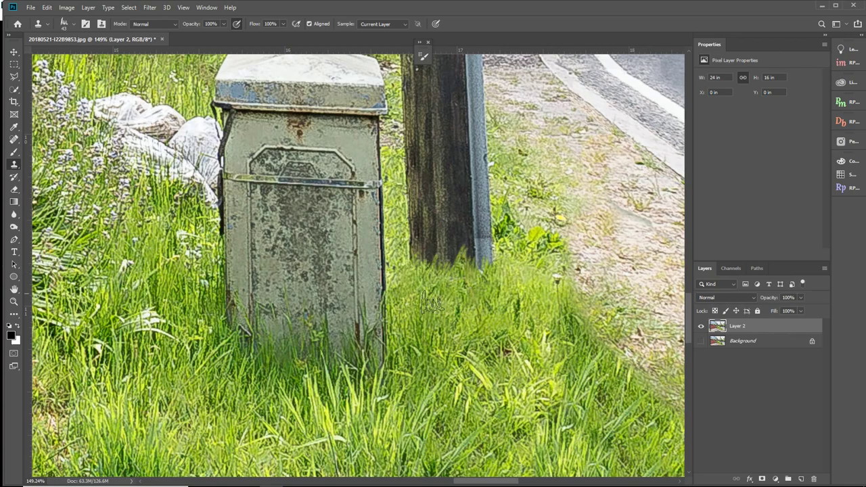
scroll(526, 365, down, 5)
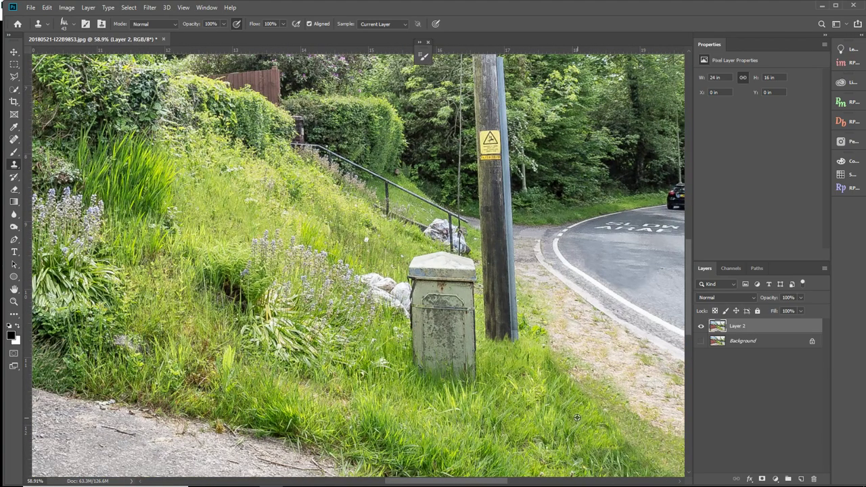
scroll(565, 411, up, 3)
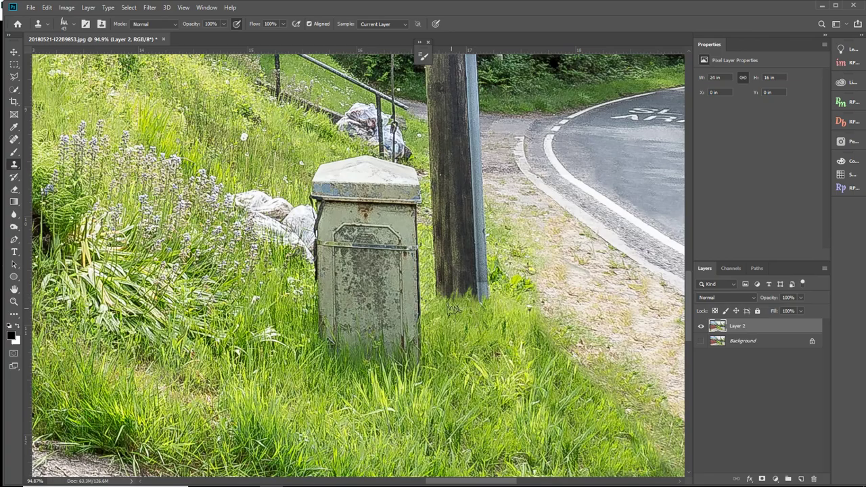
scroll(537, 346, down, 3)
scroll(556, 378, down, 4)
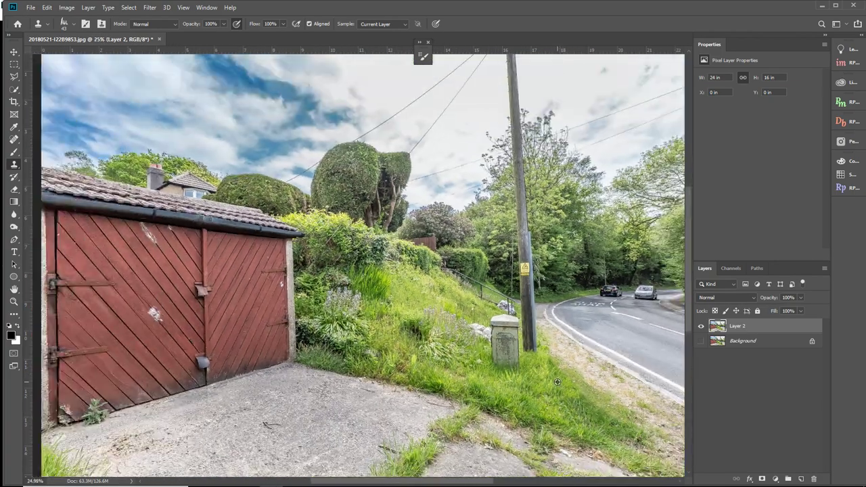